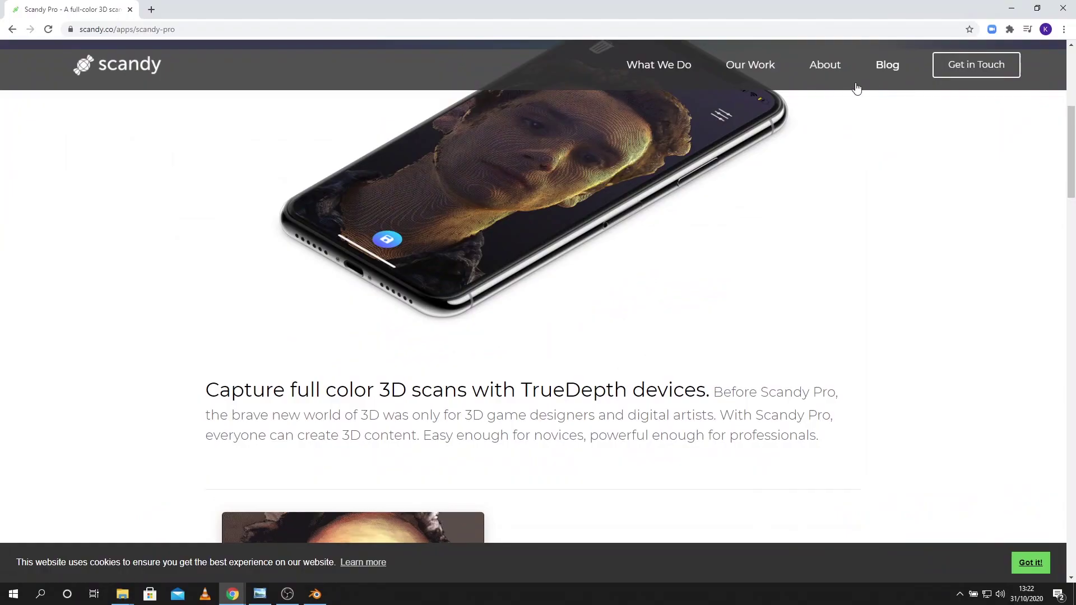
scroll(571, 271, up, 5)
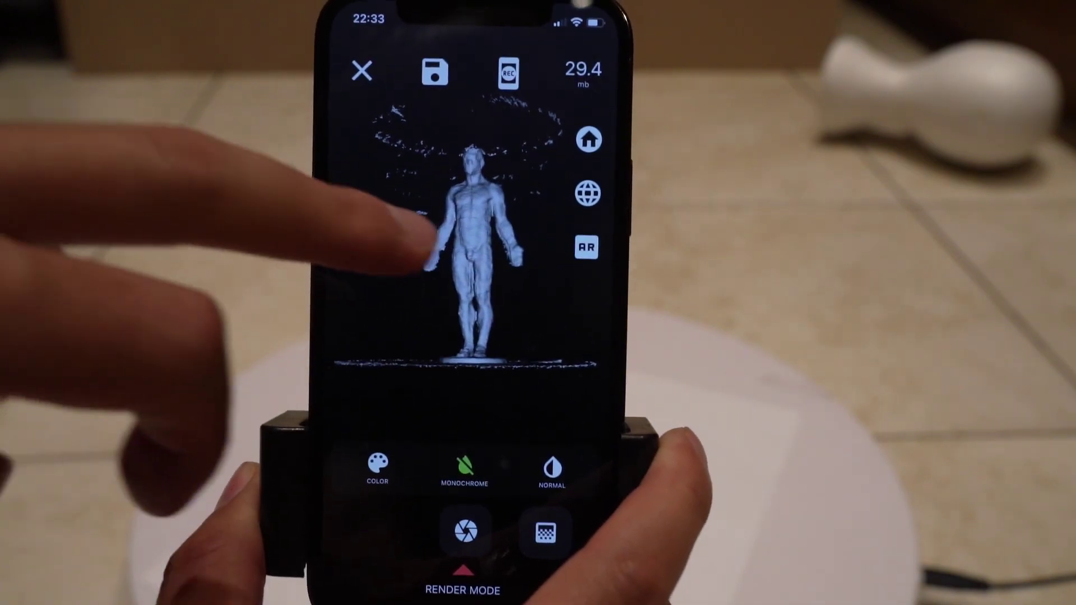
scroll(454, 235, up, 5)
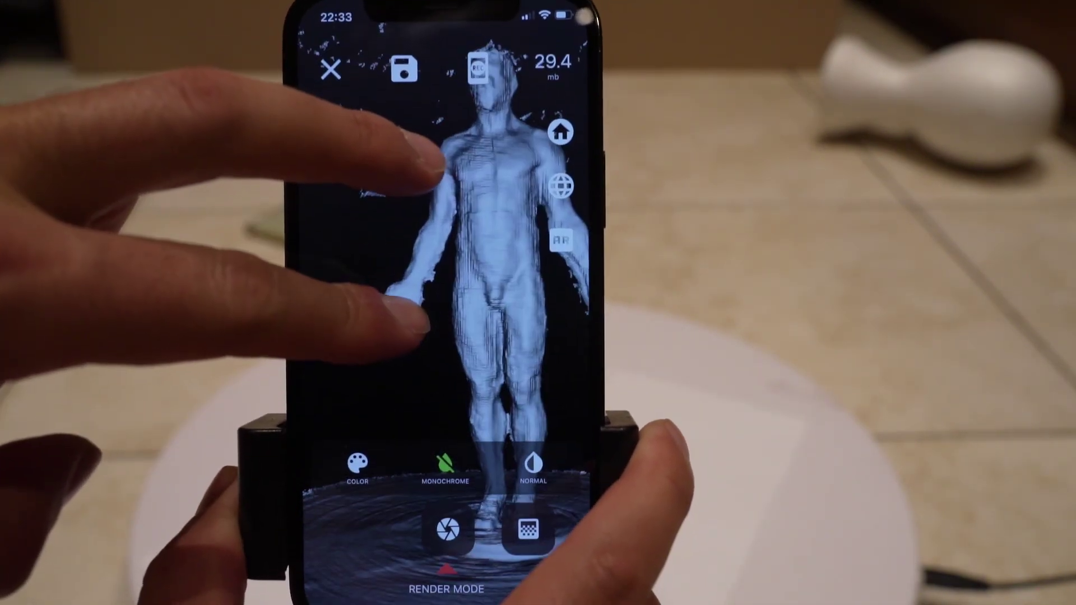
drag(408, 360, 348, 301)
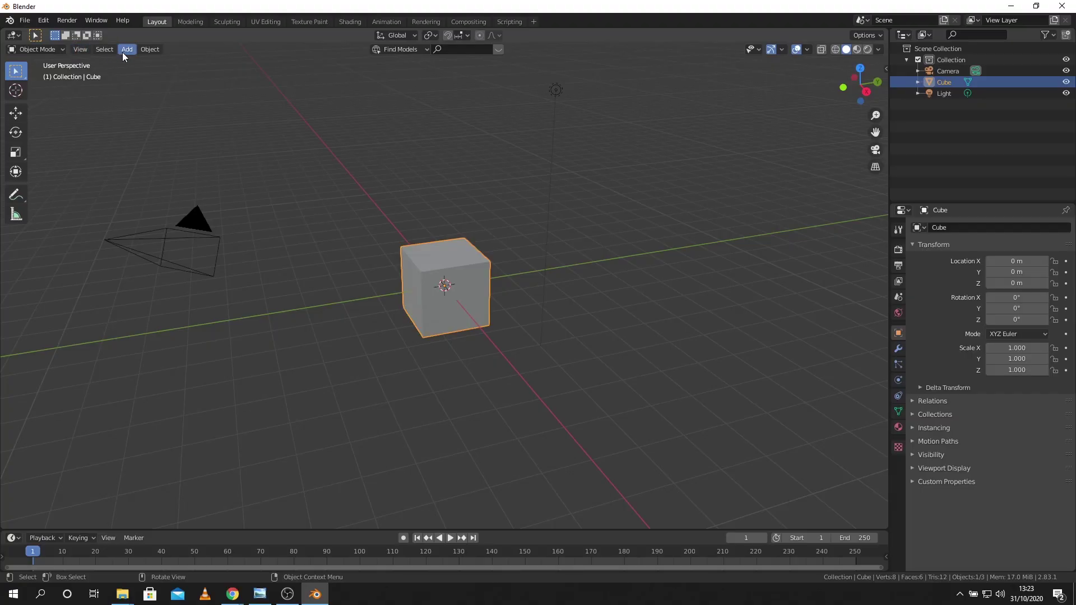
- Select all the default scene objects (cube, camera and light) and delete them
click(103, 49)
click(125, 61)
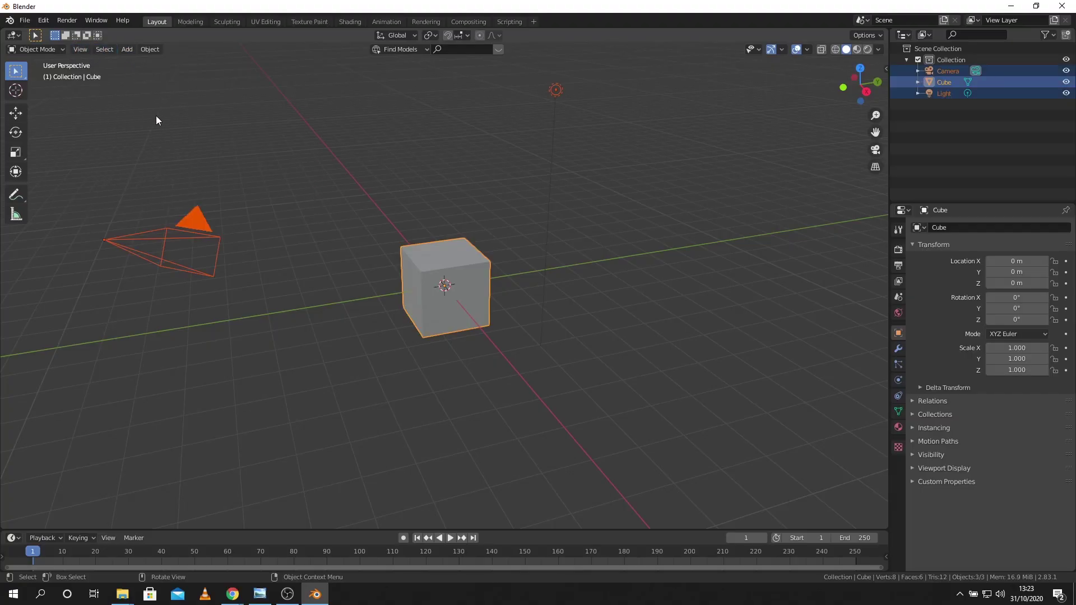
click(150, 49)
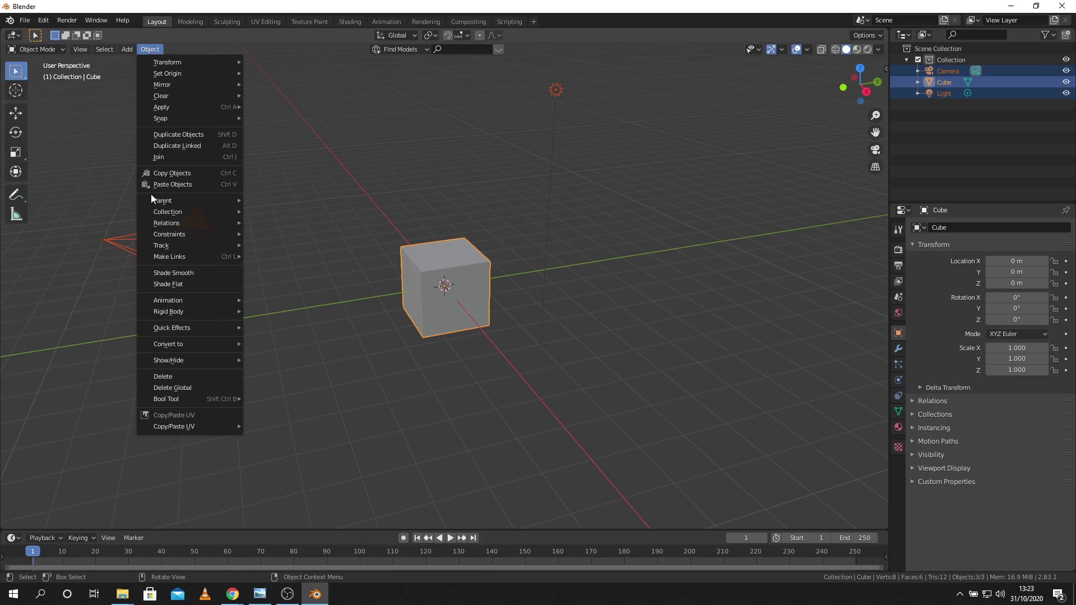
click(181, 380)
- Search the add-on preferences for "ply" to check the Stanford PLY format import-export add-on
click(24, 21)
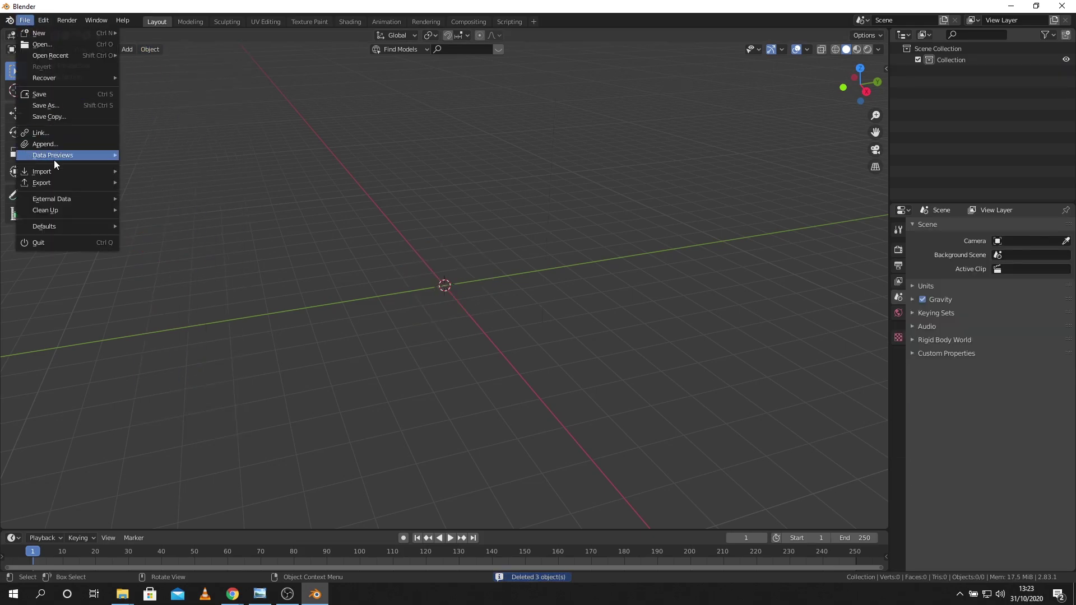
mouse_move(61, 176)
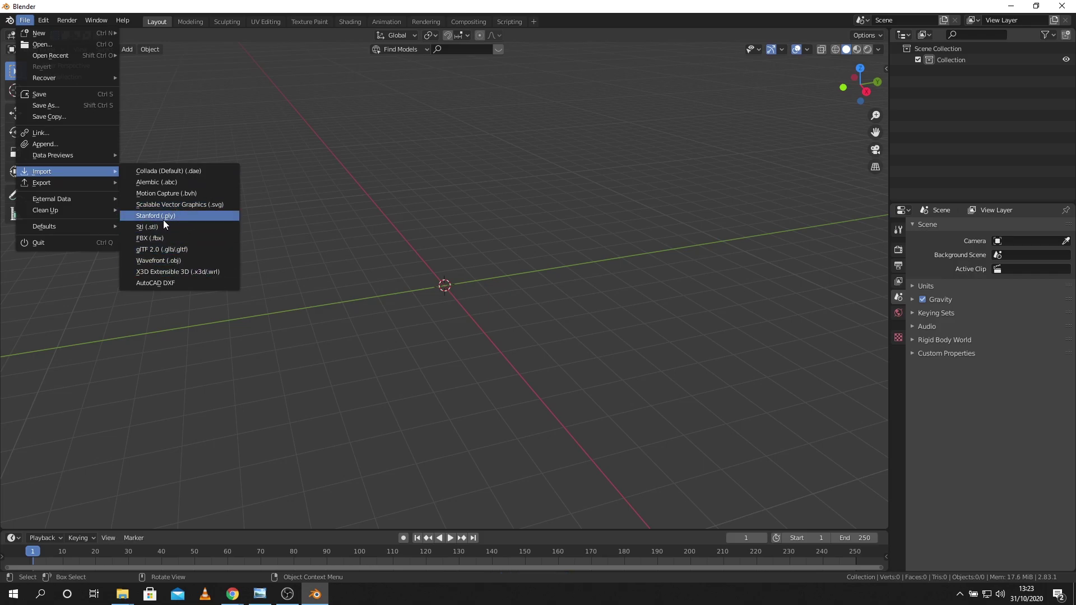
mouse_move(43, 20)
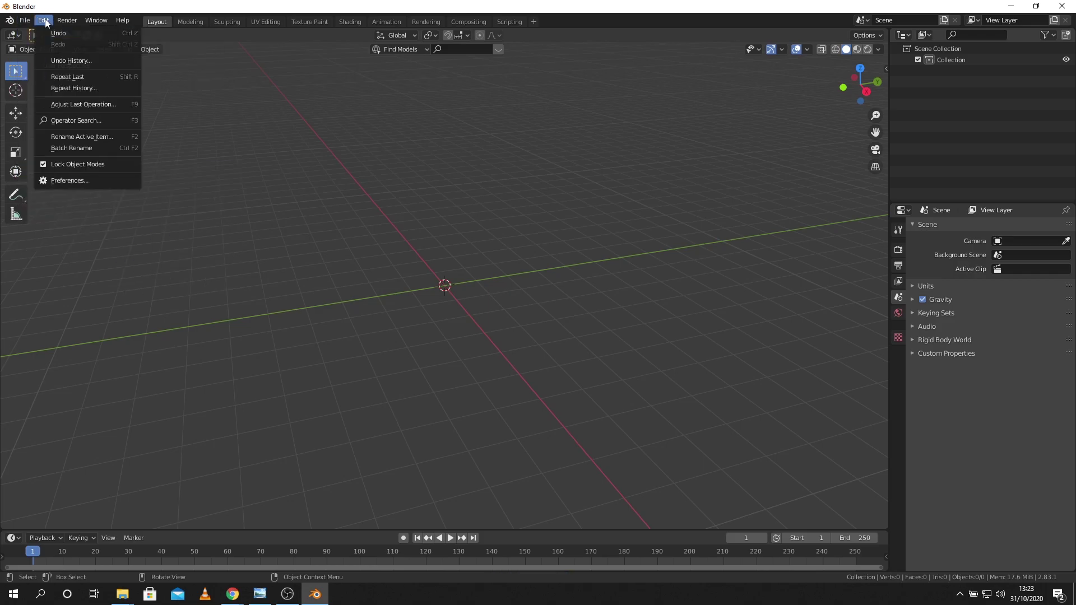
click(82, 178)
click(307, 73)
text(ply)
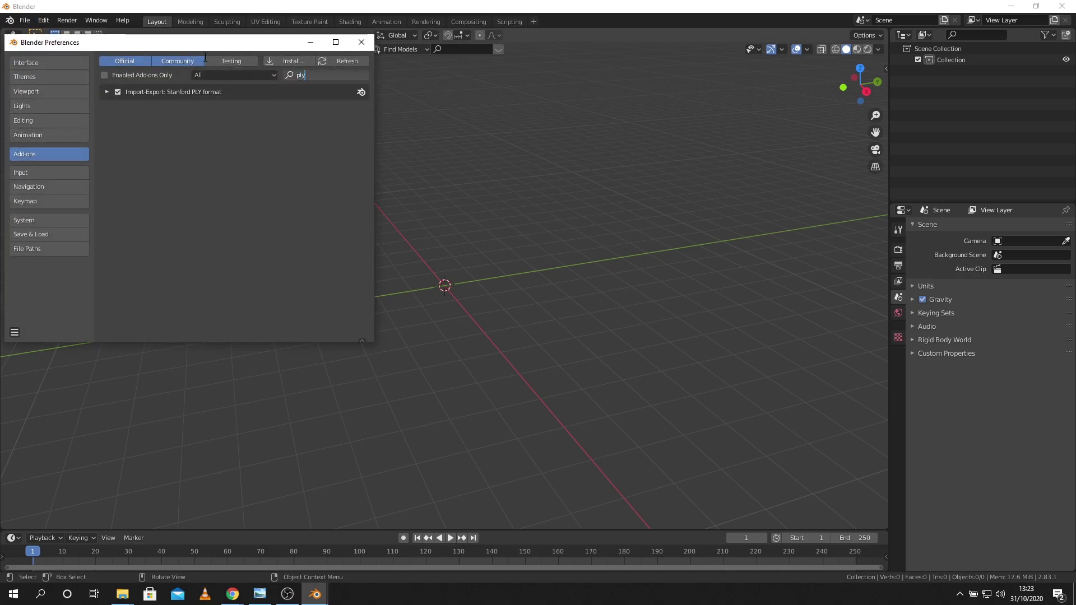
click(317, 48)
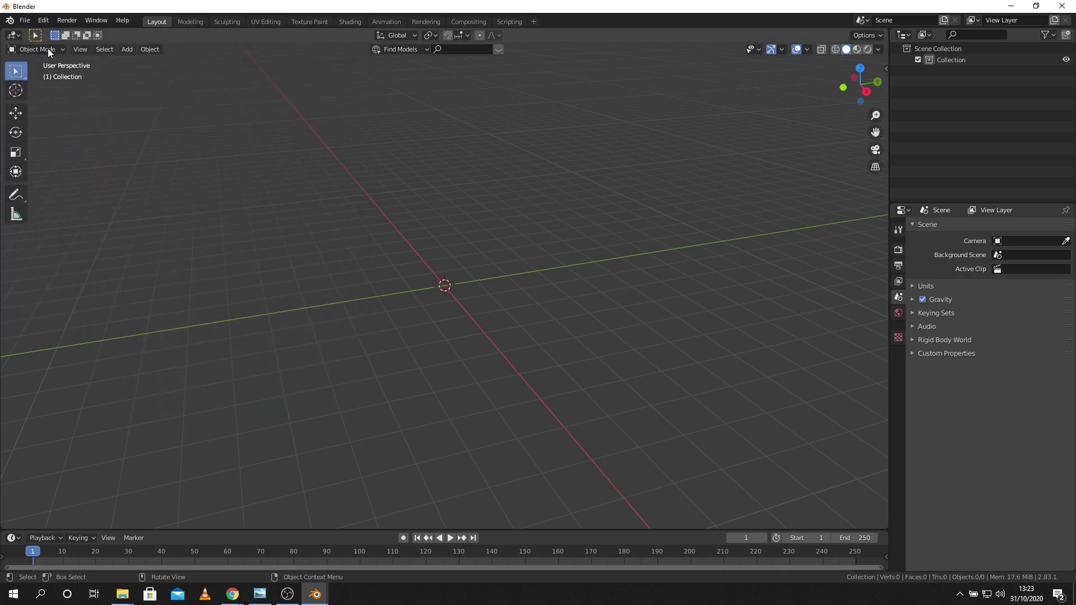
- Import the Stanford PLY scan scandy-pro-2020-10-28-t21-30-17-120-z into the empty scene
click(25, 20)
mouse_move(62, 174)
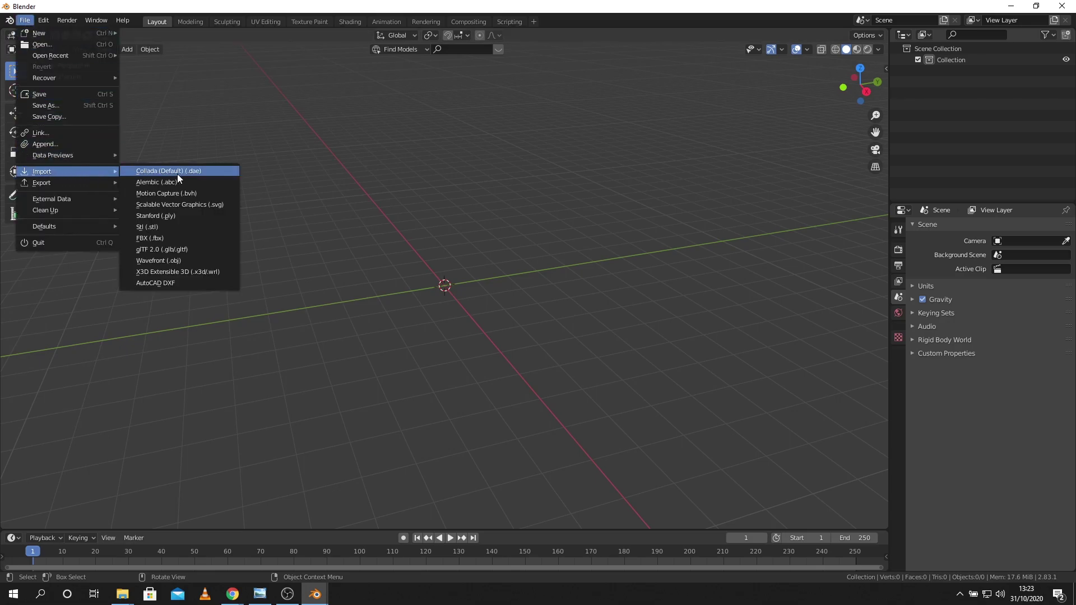
click(179, 217)
double_click(467, 200)
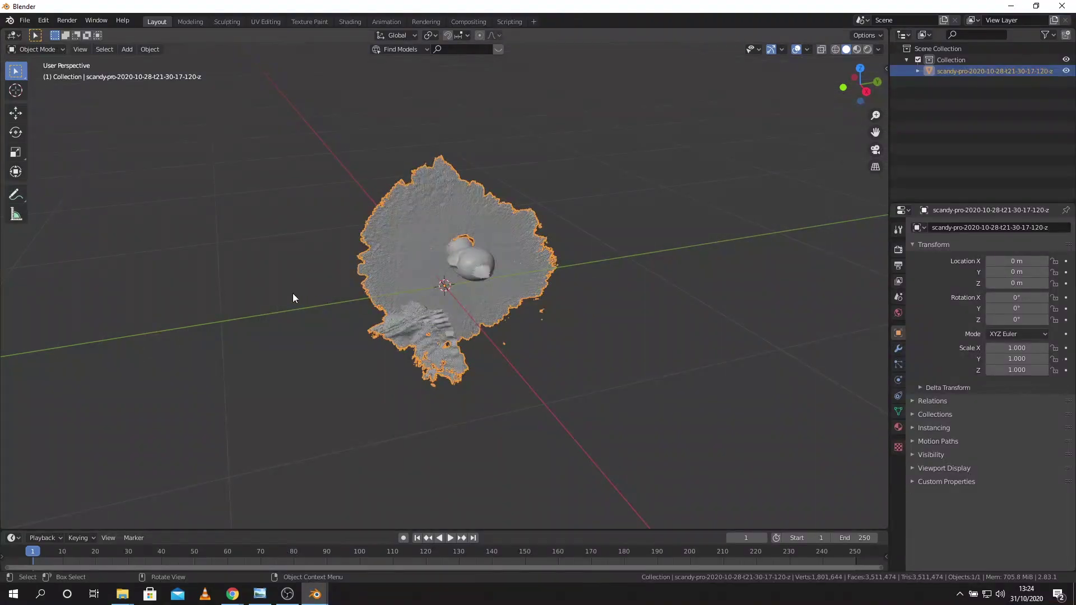
- In the front view, rotate the imported scan -90° about the global Y axis
middle_drag(292, 294, 421, 293)
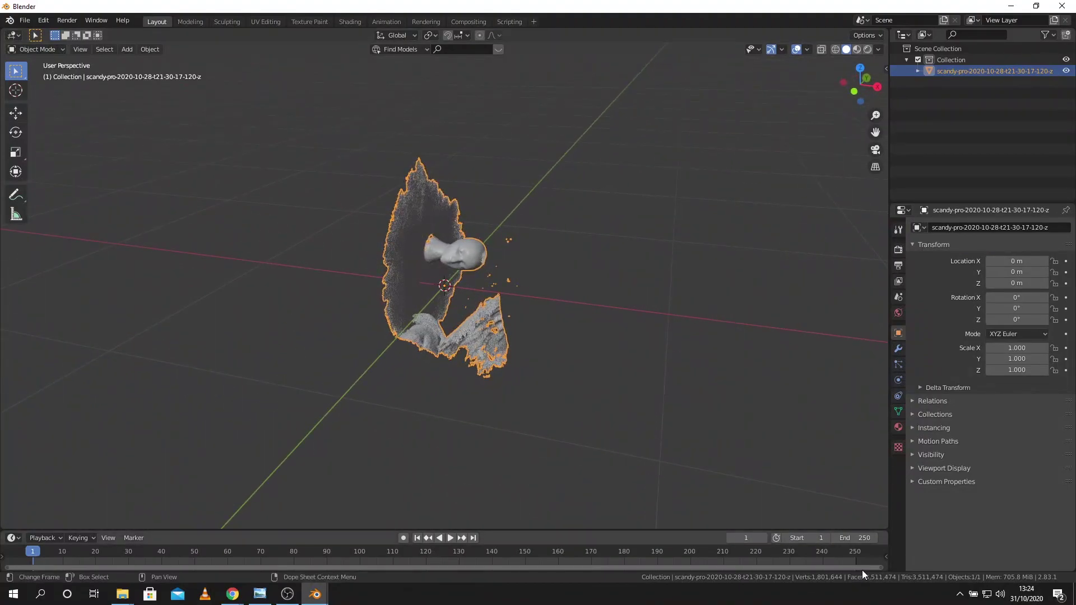
middle_drag(595, 428, 505, 385)
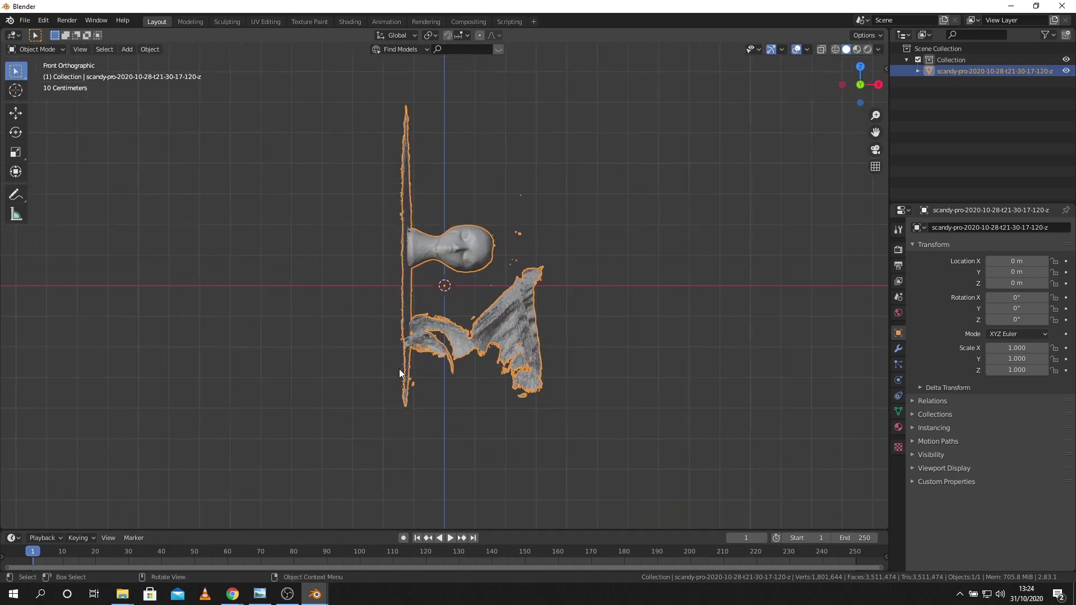
shift+middle_drag(327, 344, 380, 339)
scroll(413, 362, down, 2)
scroll(414, 362, up, 2)
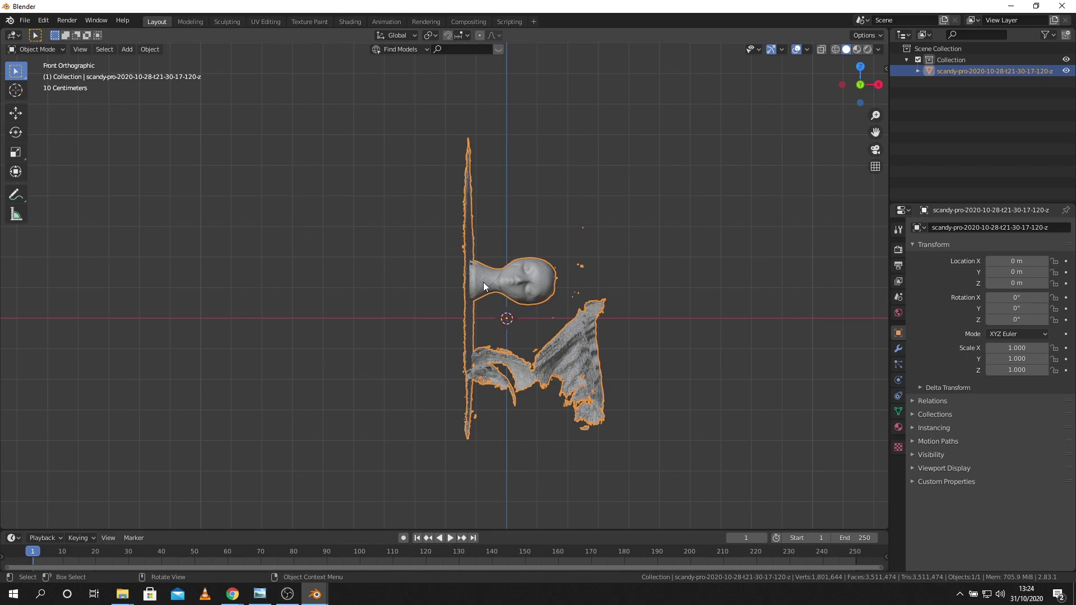
key(r)
key(y)
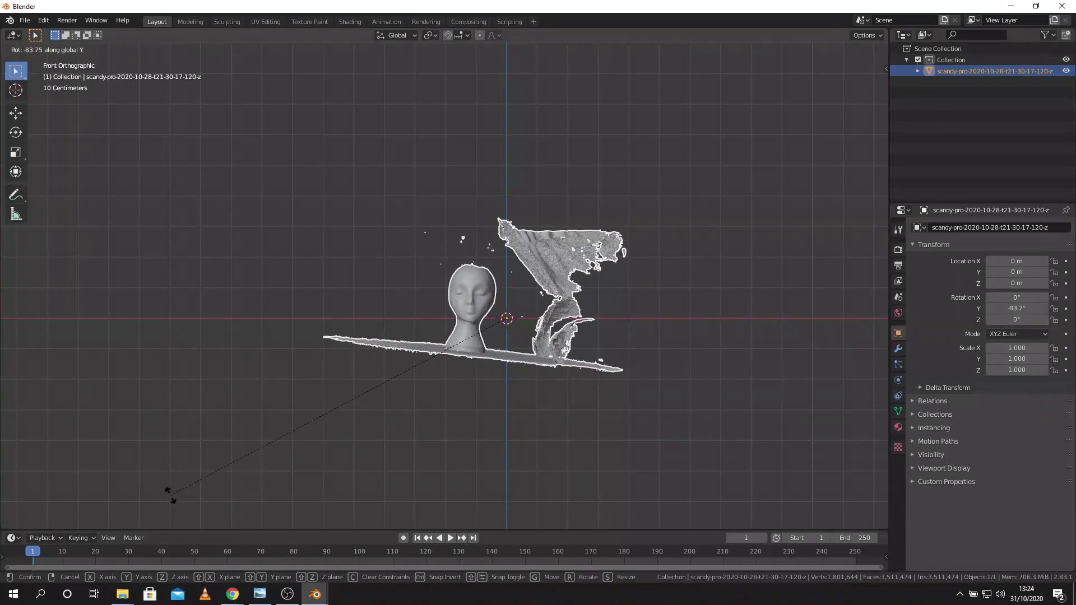
text(-90)
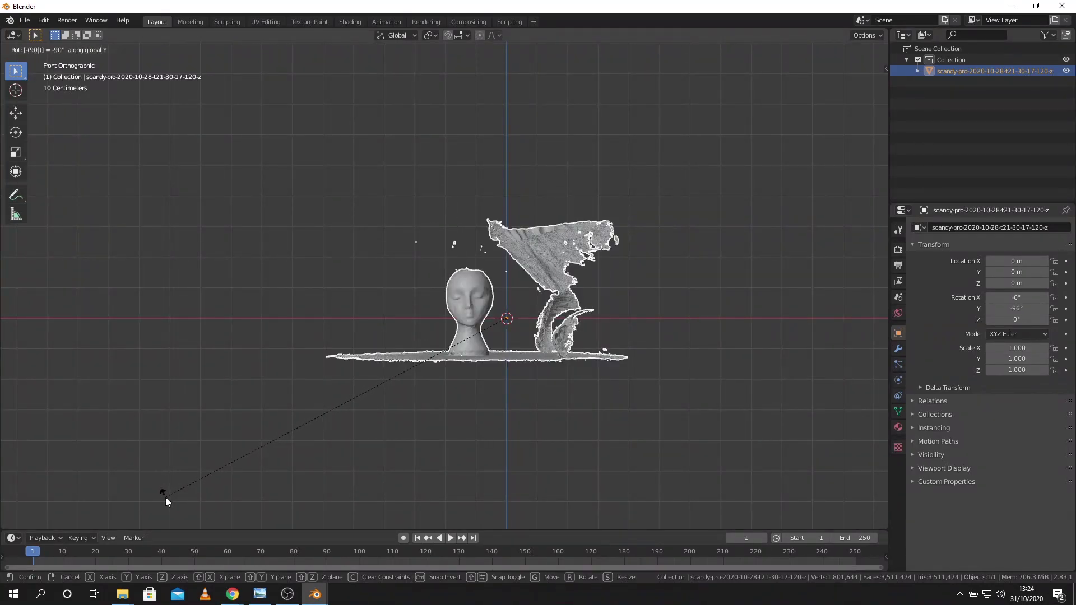
key(Return)
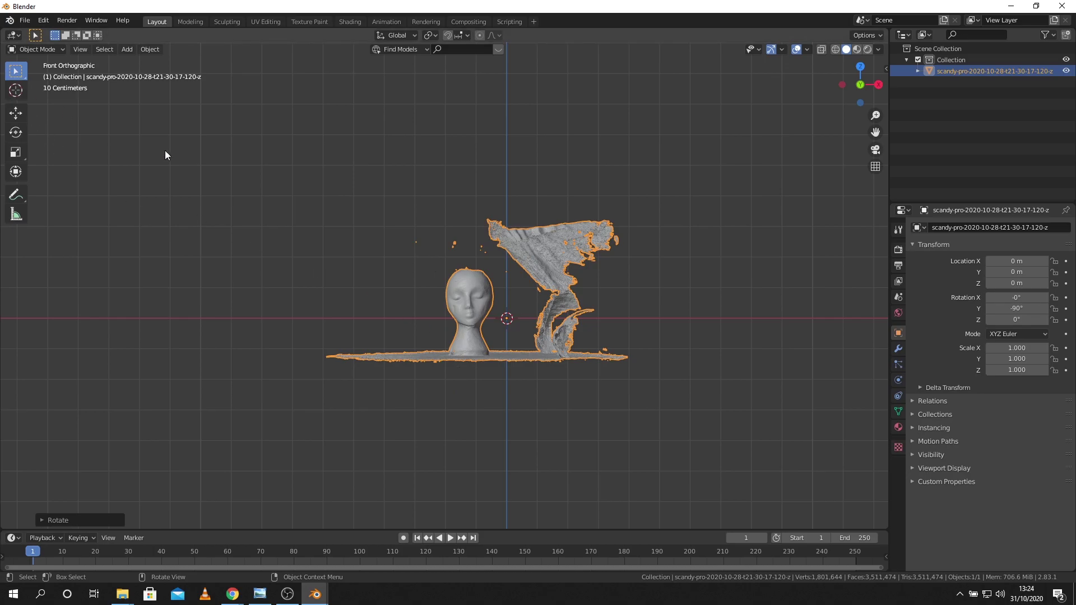
- Switch the rotated scan mesh to Edit Mode in the front view
scroll(448, 308, up, 6)
scroll(451, 318, down, 4)
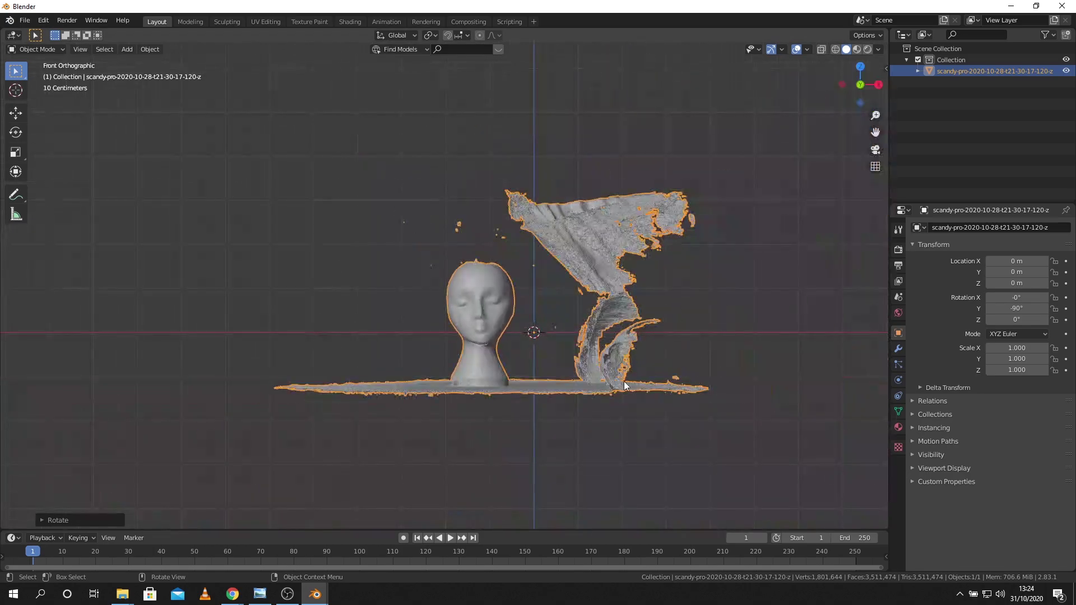
shift+middle_drag(375, 305, 358, 223)
middle_drag(609, 136, 397, 234)
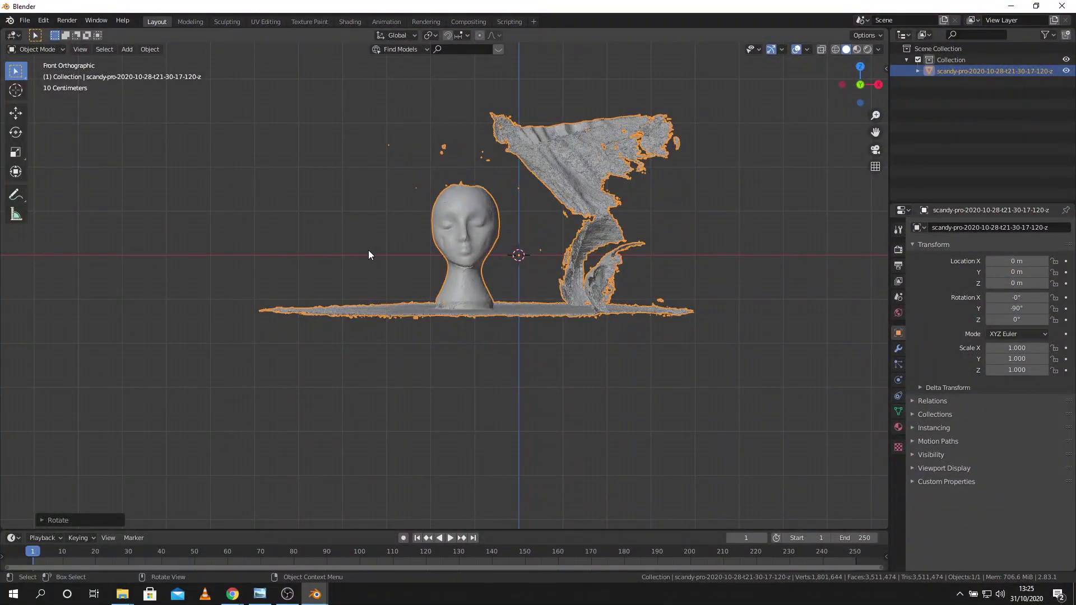
scroll(359, 250, up, 2)
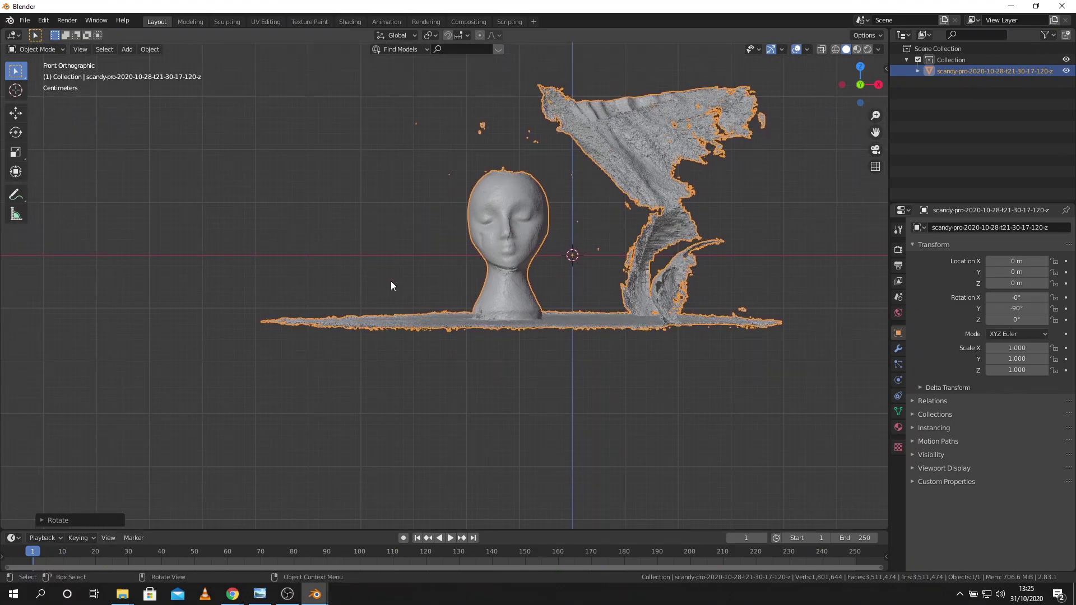
scroll(389, 283, down, 1)
click(45, 49)
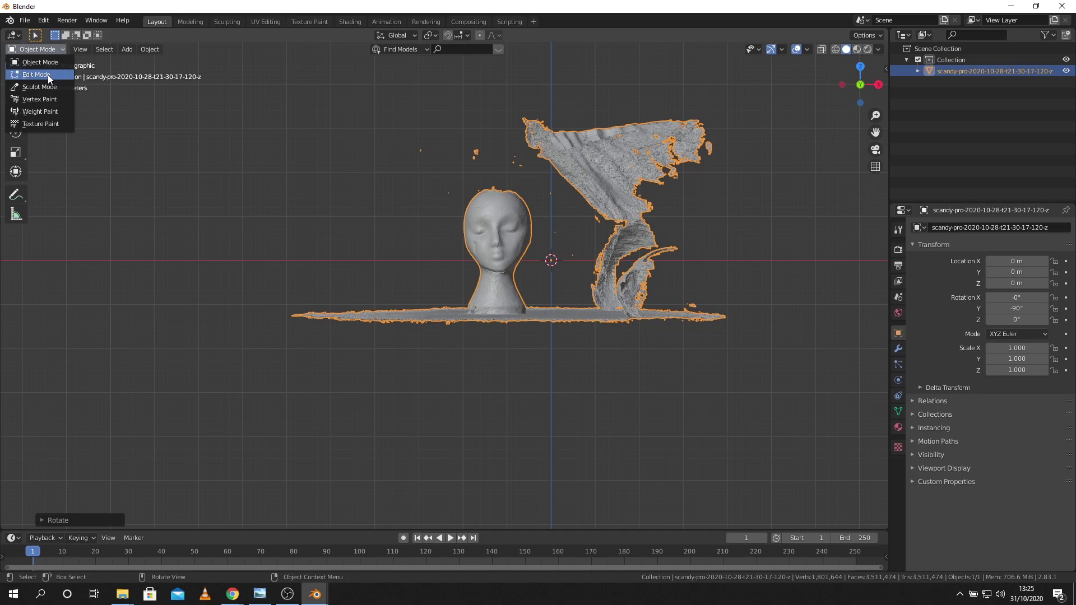
click(49, 75)
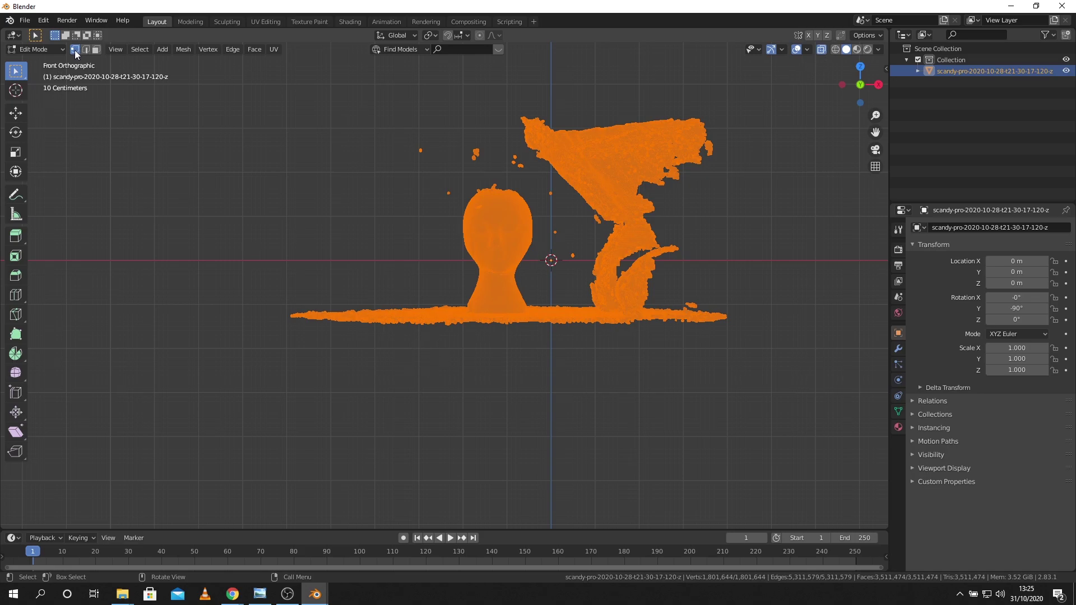
- Delete the vertices of the ground surface left of the head, and the ground and debris to its right
drag(463, 365, 221, 278)
right_click(339, 297)
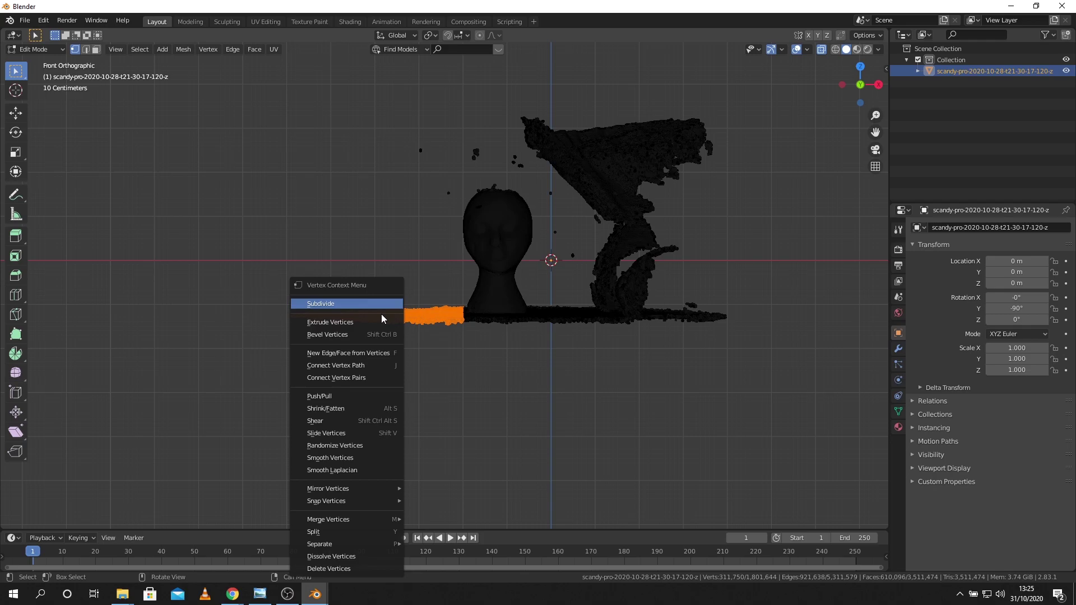
click(338, 567)
drag(736, 391, 560, 70)
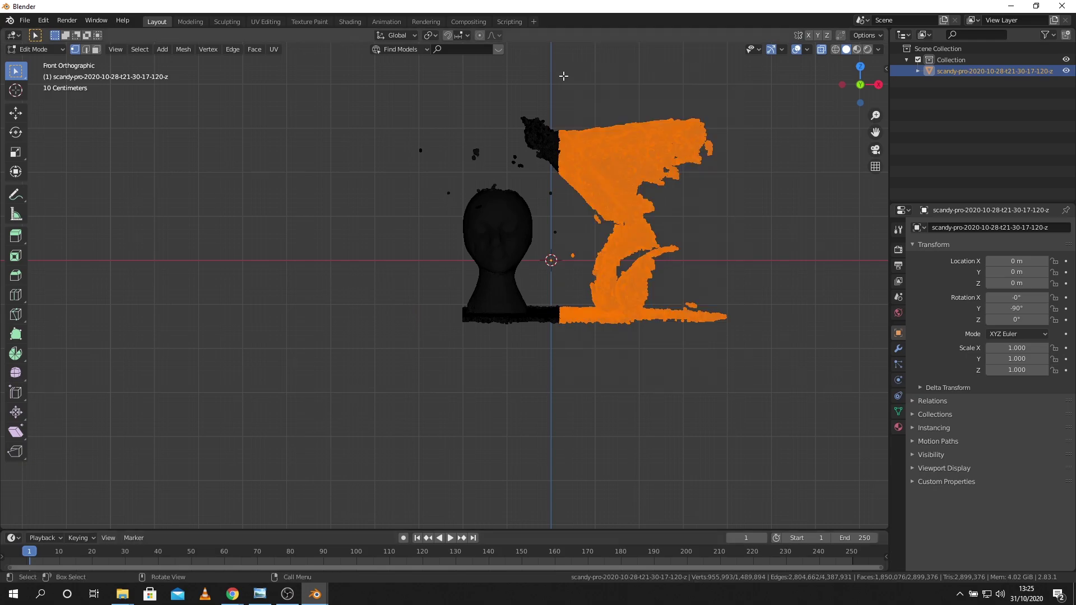
key(x)
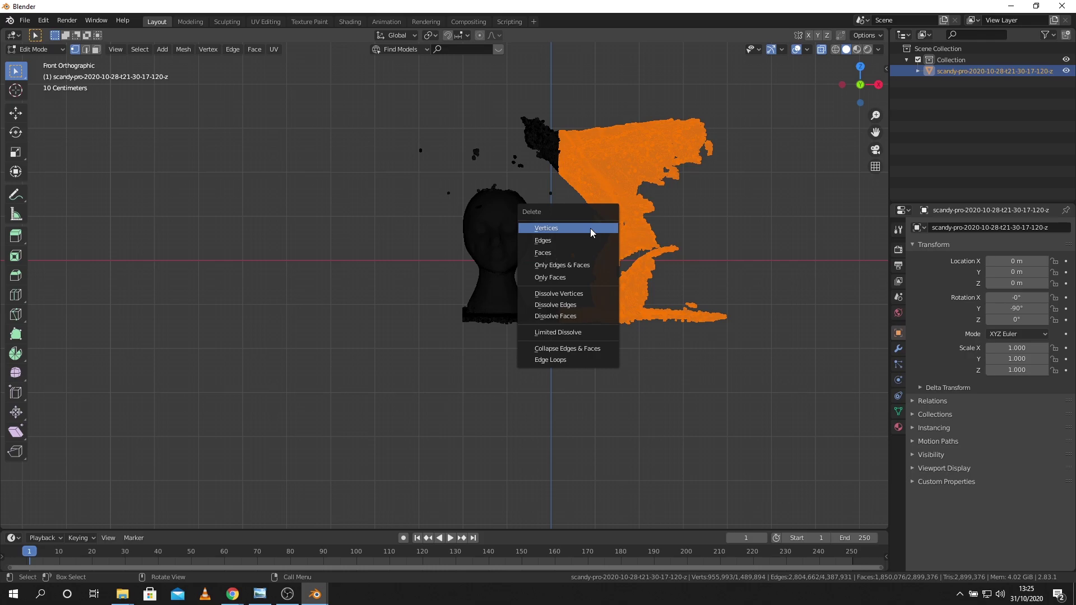
click(583, 231)
- Delete the vertices of the remaining debris above the head and the stray fragments on both sides of it
drag(359, 84, 648, 174)
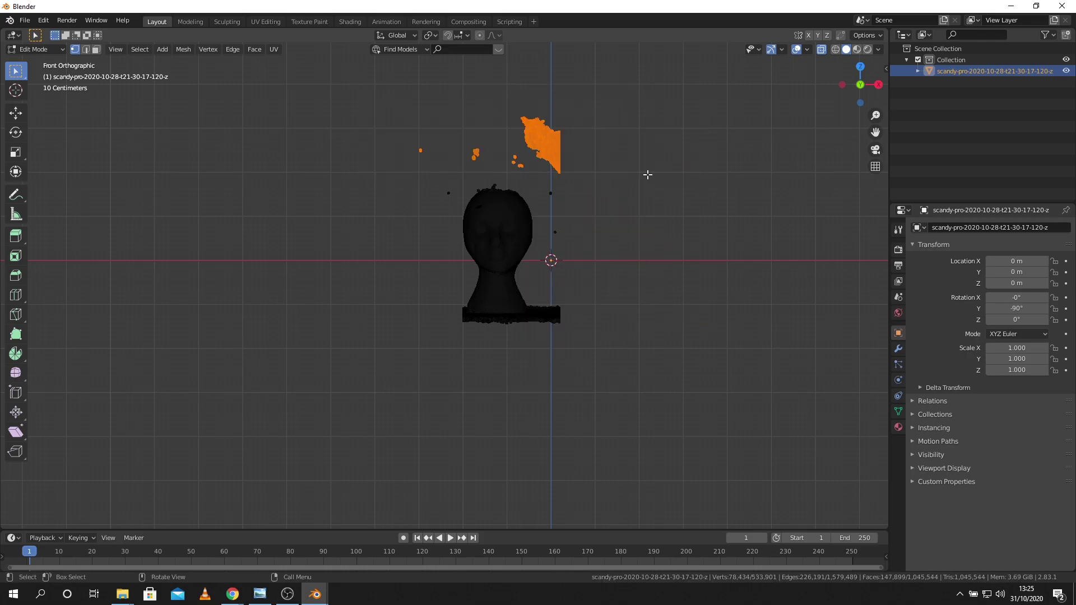
key(x)
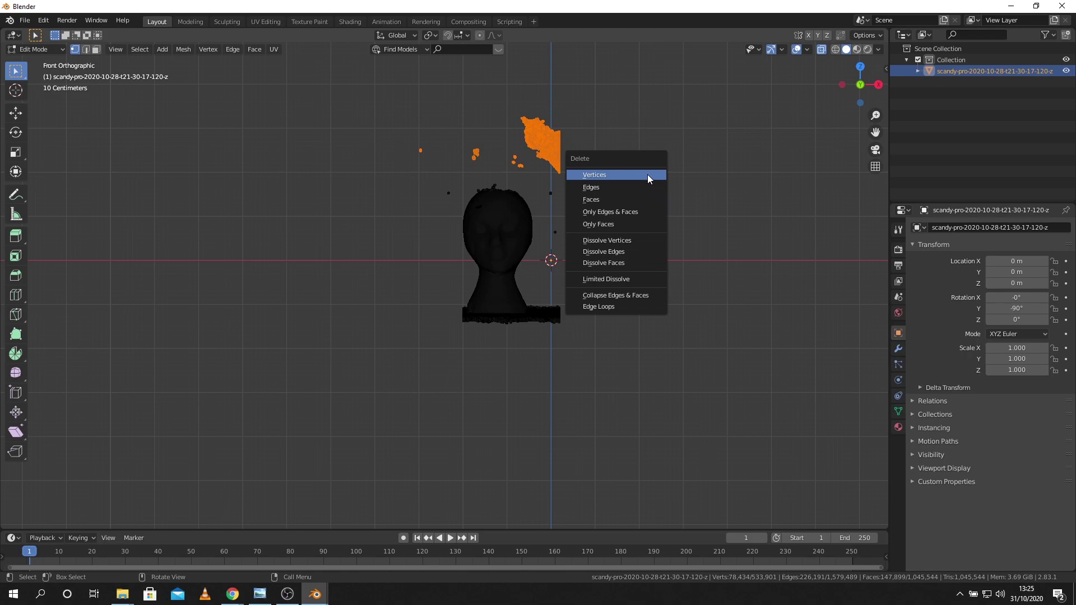
click(647, 173)
key(b)
drag(584, 251, 541, 167)
key(x)
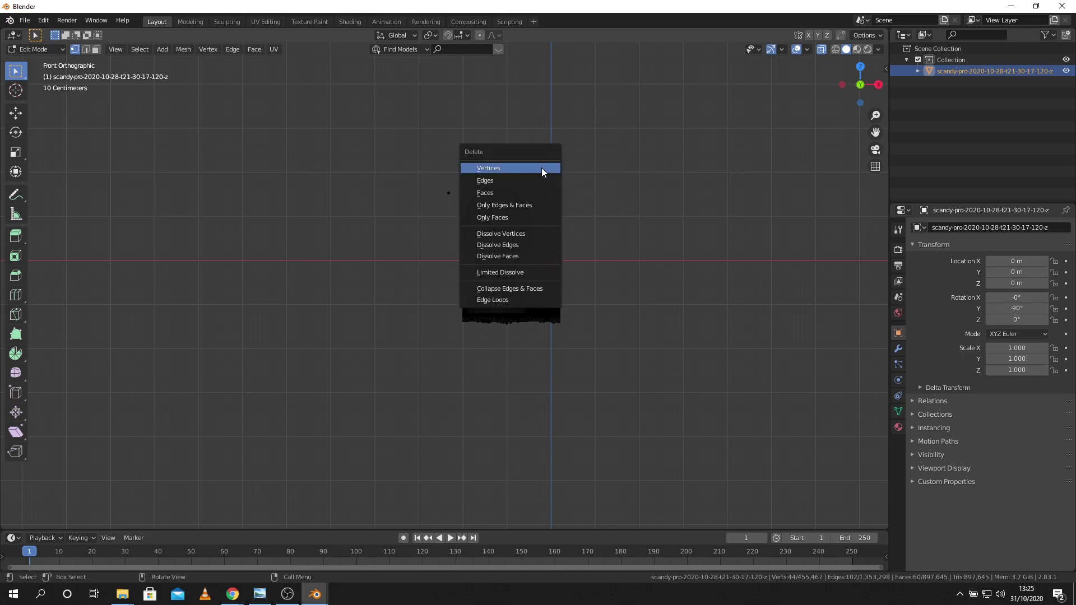
click(541, 168)
key(b)
drag(434, 176, 458, 209)
key(x)
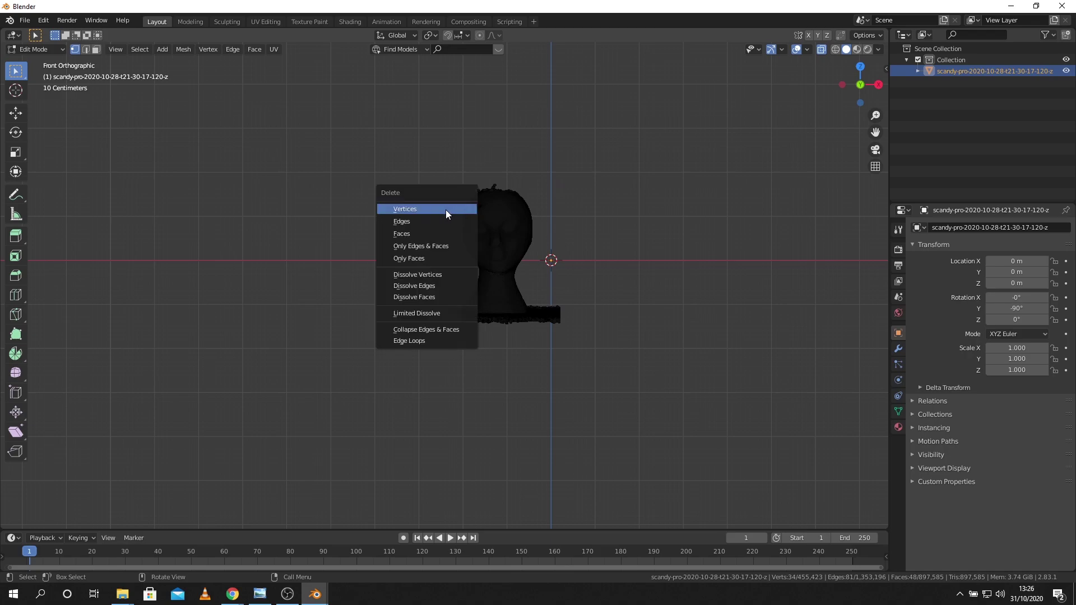
click(445, 212)
- In the top view, delete the vertices of the ground surface behind and in front of the head
middle_drag(442, 209, 441, 330)
scroll(432, 310, down, 3)
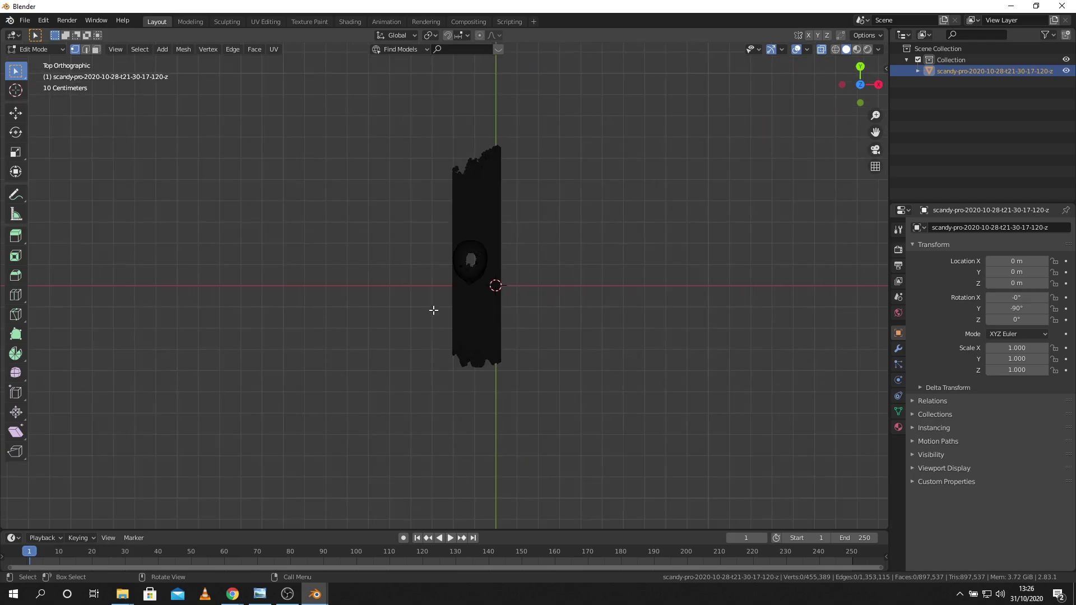
scroll(428, 279, up, 2)
shift+middle_drag(428, 278, 351, 349)
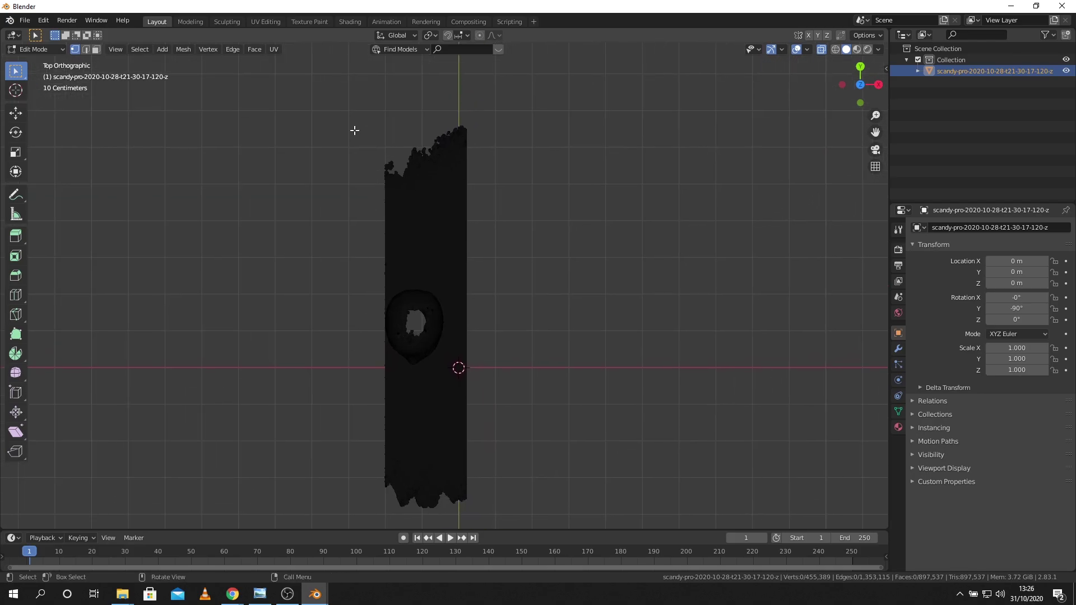
drag(345, 108, 541, 282)
key(x)
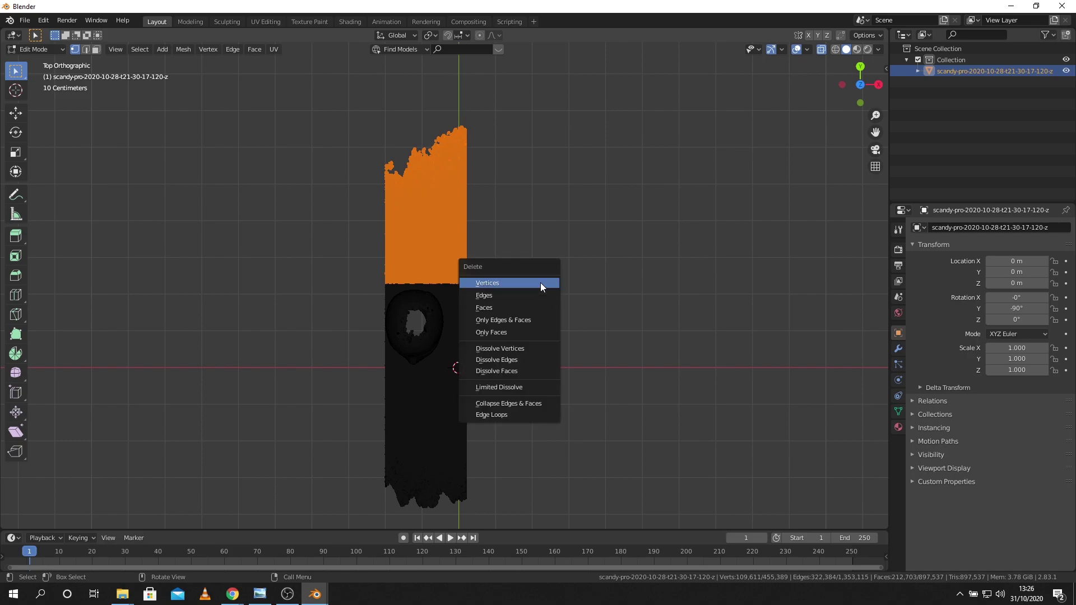
click(540, 283)
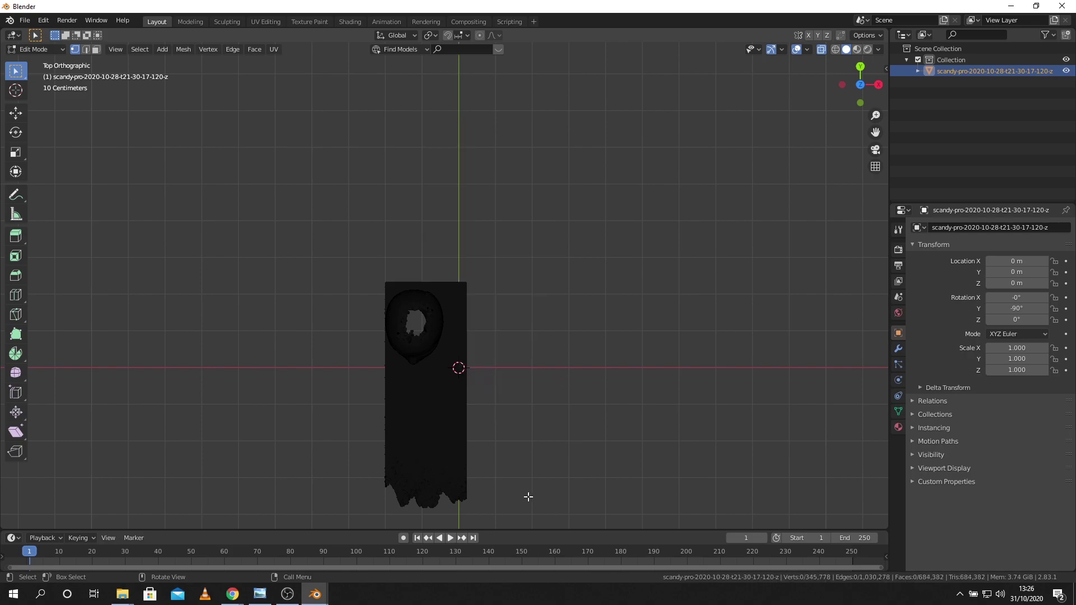
drag(547, 521, 305, 374)
key(x)
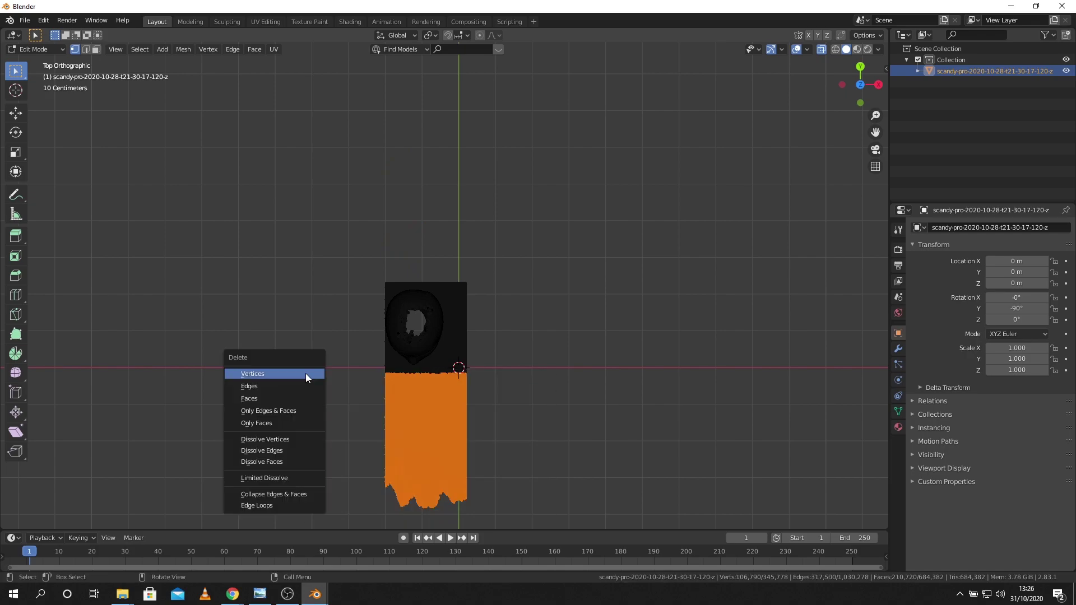
click(305, 374)
- Leave Edit Mode, deselect the scan and examine the trimmed head and neck from the back and the front
middle_drag(319, 421, 349, 287)
scroll(342, 288, up, 7)
scroll(334, 288, down, 4)
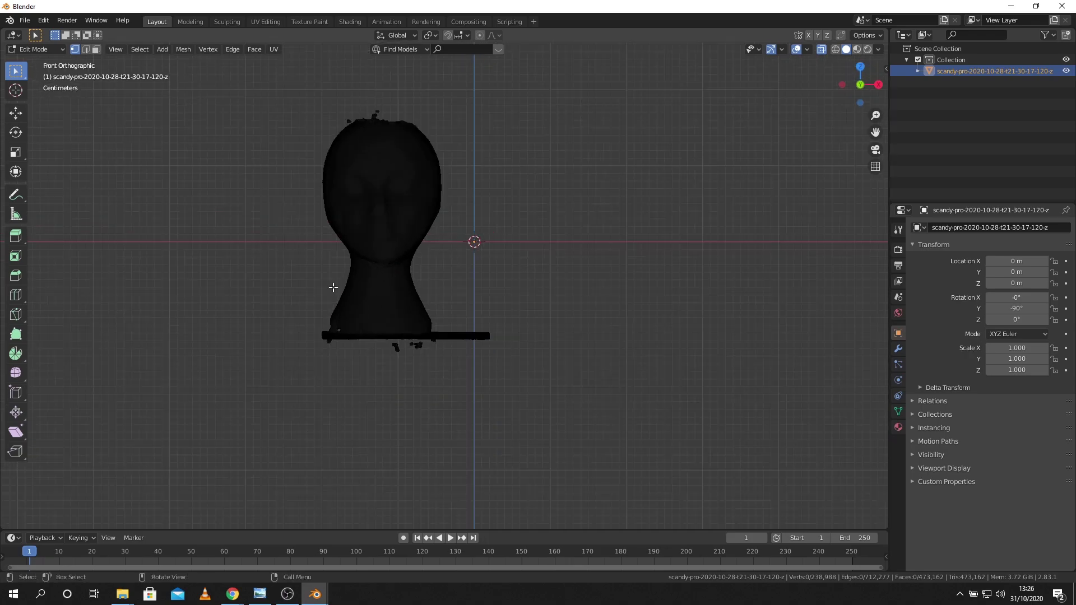
middle_drag(272, 266, 450, 281)
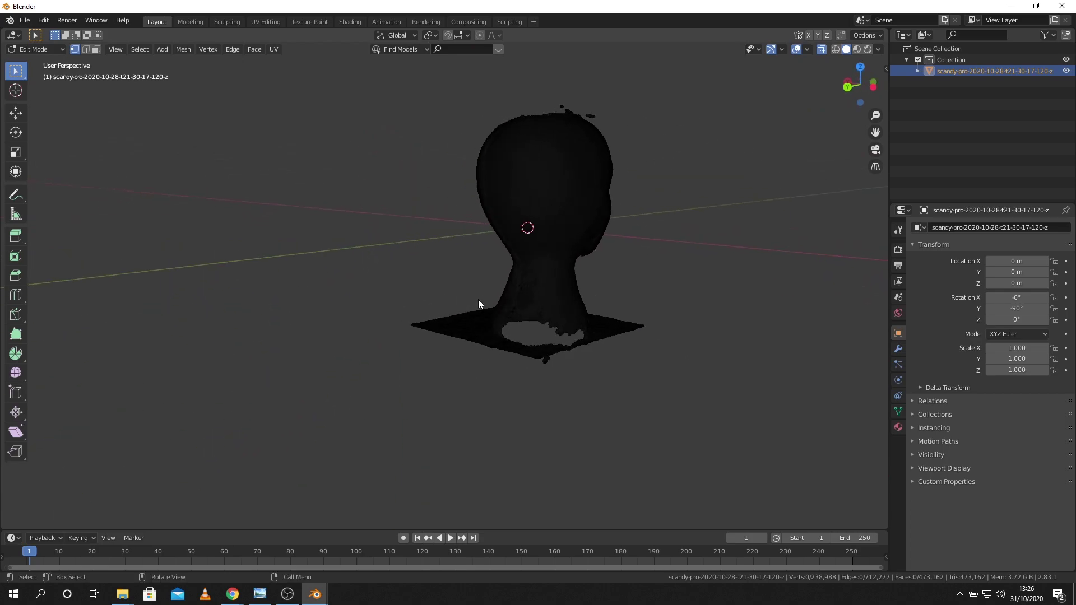
key(a)
scroll(546, 298, up, 3)
scroll(547, 300, down, 3)
key(Tab)
click(462, 285)
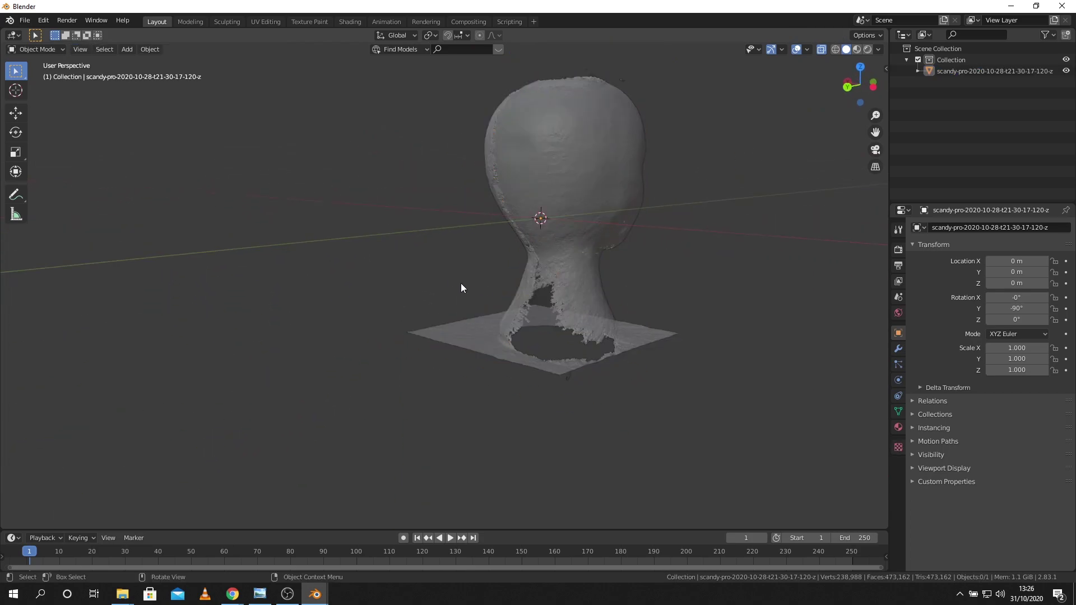
middle_drag(462, 285, 258, 271)
key(KP_1)
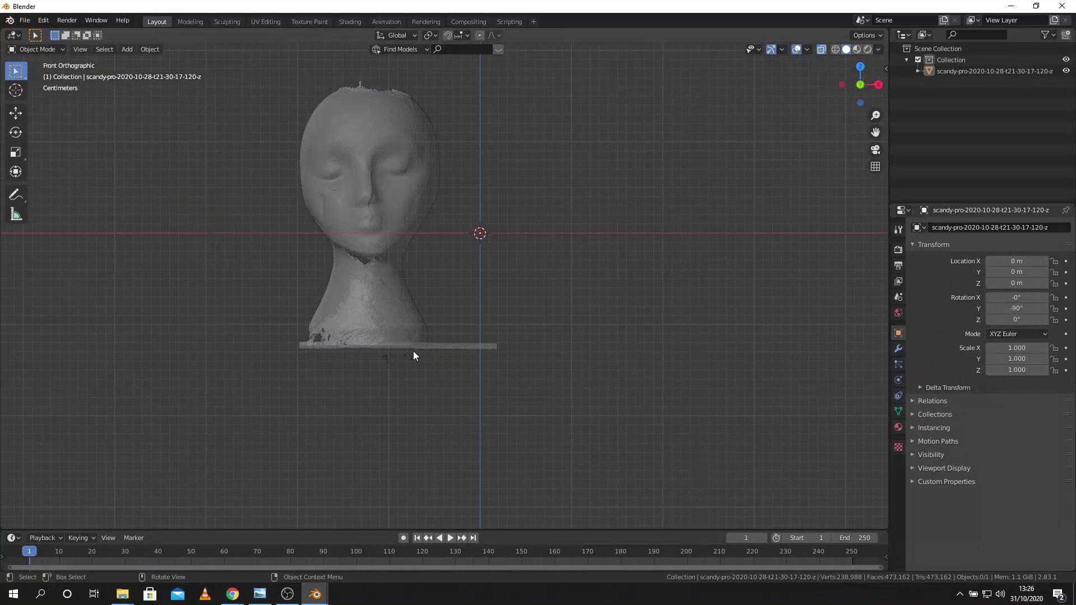
- Return to Edit Mode and delete the vertices of the lower neck, the ground plate and the fragments beneath it
click(44, 49)
click(45, 75)
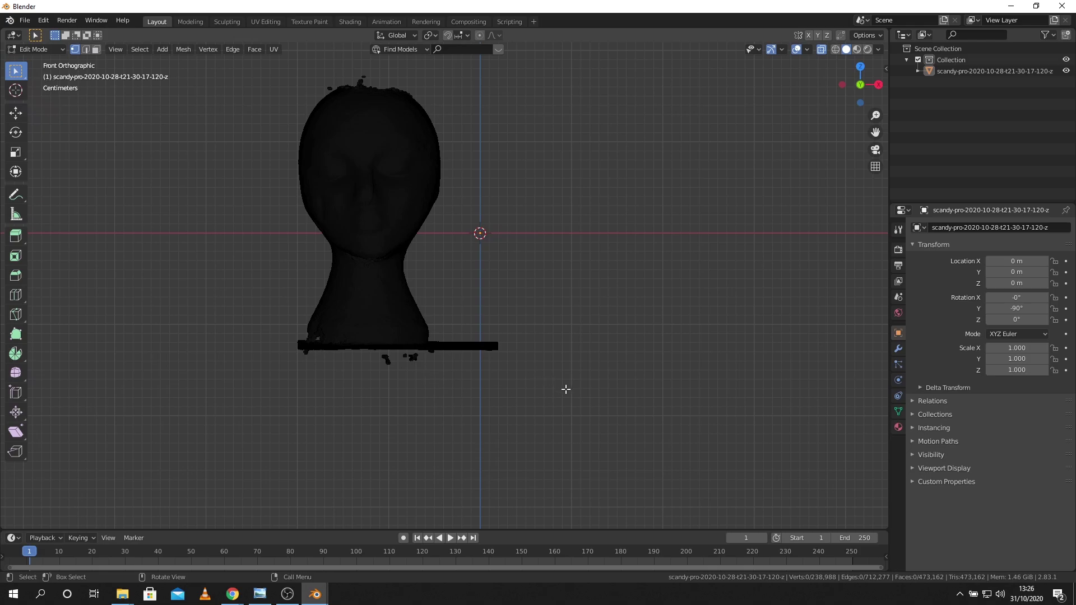
drag(561, 385, 193, 290)
key(x)
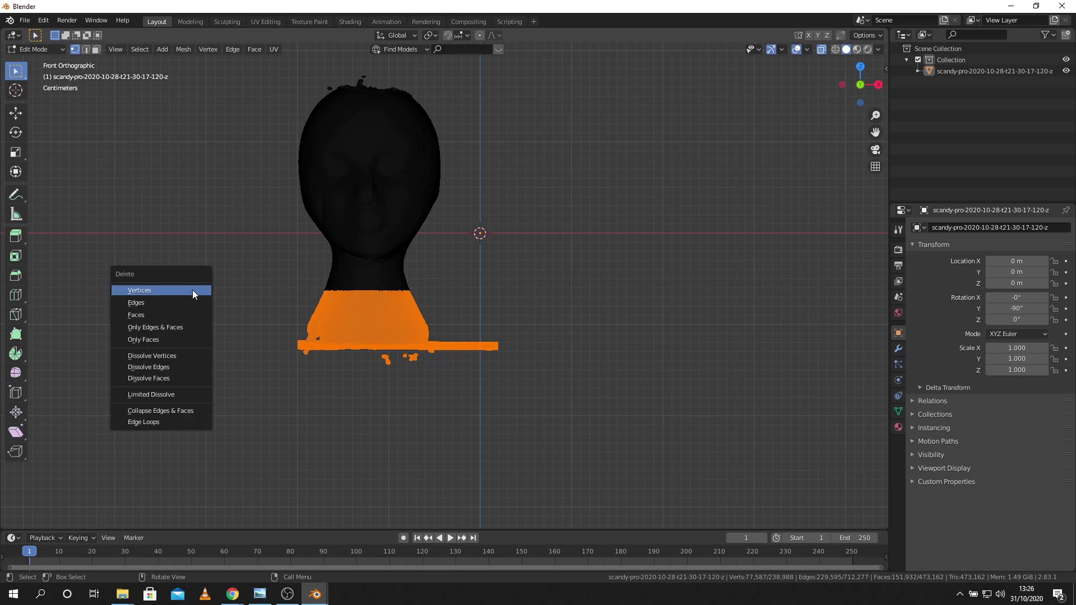
click(192, 290)
- Delete the flared strip of vertices remaining at the neck's lower end, leaving a short straight neck below the chin
middle_drag(204, 300, 384, 312)
scroll(294, 301, up, 3)
drag(581, 348, 339, 291)
key(x)
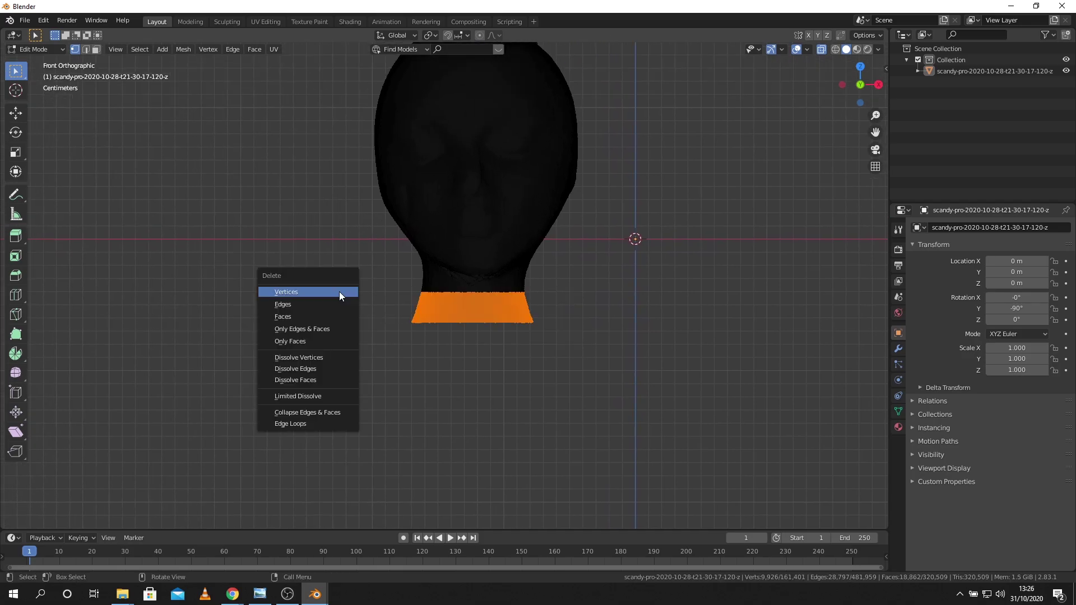
click(338, 292)
- In the front view, delete the vertices of the fragments sticking up above the crown of the head
middle_drag(336, 291, 418, 377)
scroll(308, 307, down, 3)
scroll(568, 367, up, 2)
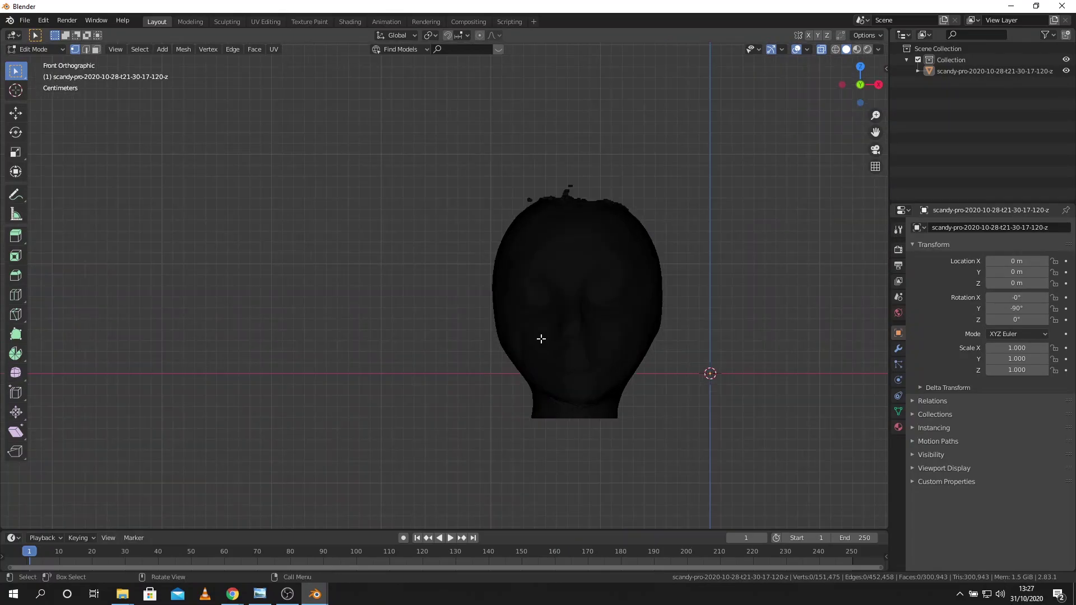
scroll(541, 191, up, 2)
shift+middle_drag(475, 191, 336, 151)
drag(316, 152, 614, 202)
key(x)
click(617, 202)
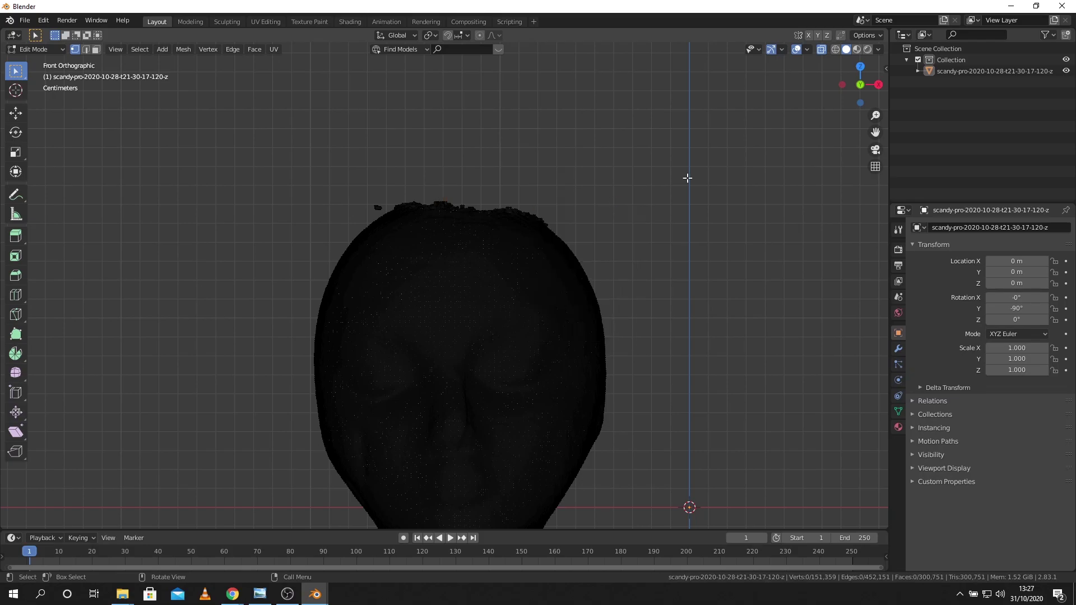
- Delete the vertices of the small stray fragment floating beside the crown of the head
drag(362, 196, 387, 212)
scroll(387, 212, up, 6)
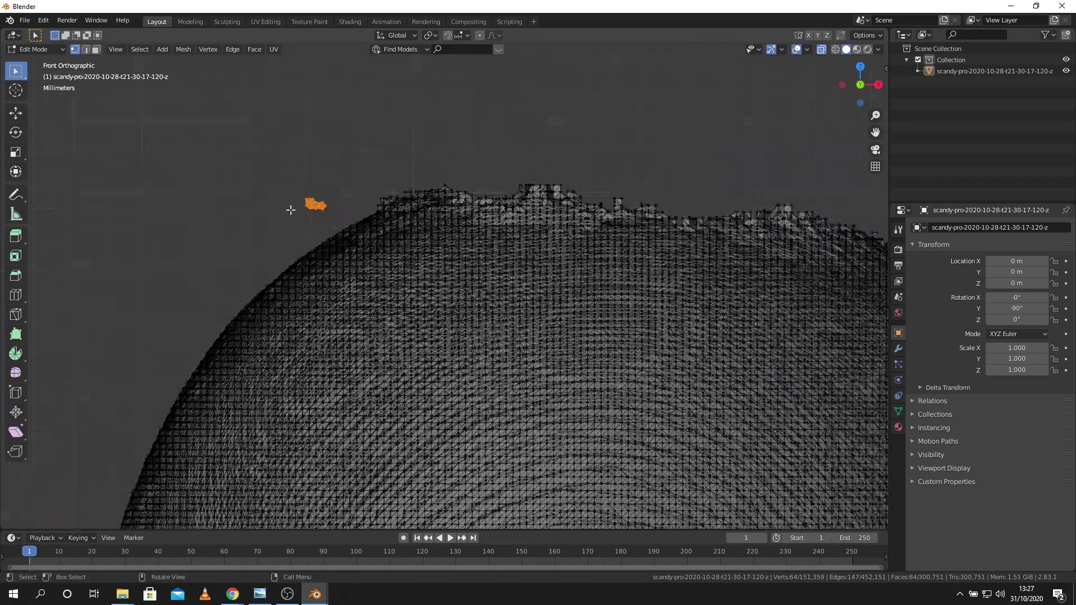
key(x)
click(290, 209)
scroll(289, 209, down, 6)
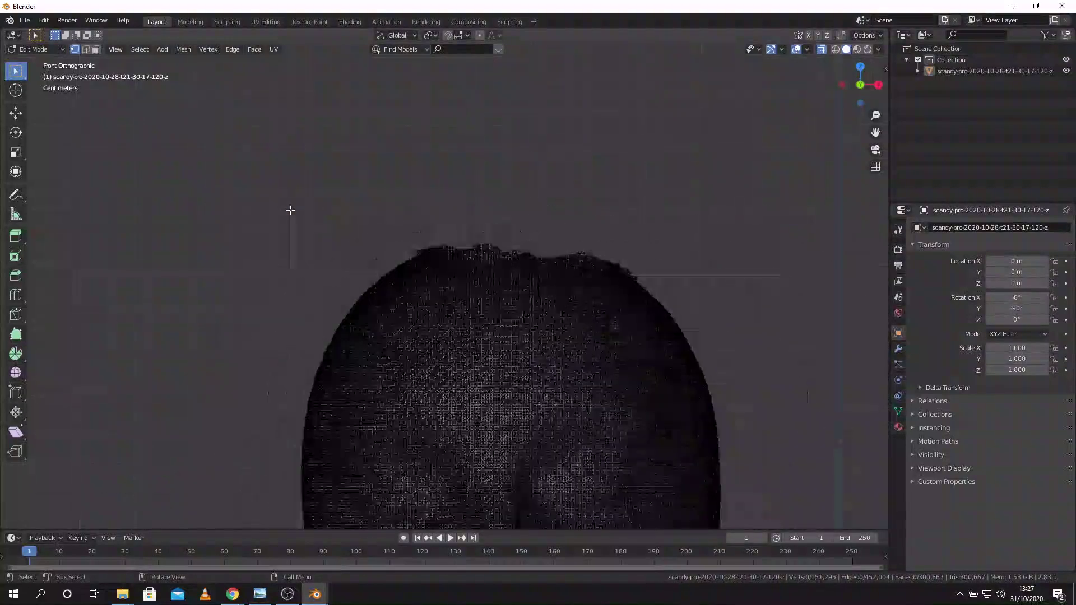
- In Object Mode, raise the head about 0.042 m along Z so the neck's base rests on the red X axis line
middle_drag(277, 351, 290, 264)
key(Tab)
key(KP_1)
click(459, 301)
key(g)
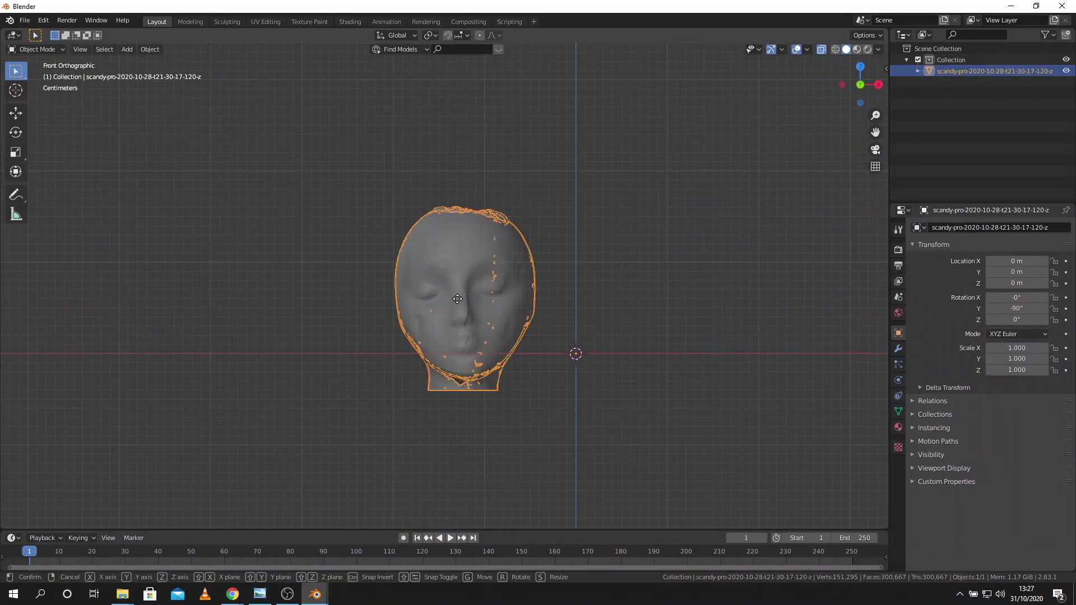
key(z)
click(445, 260)
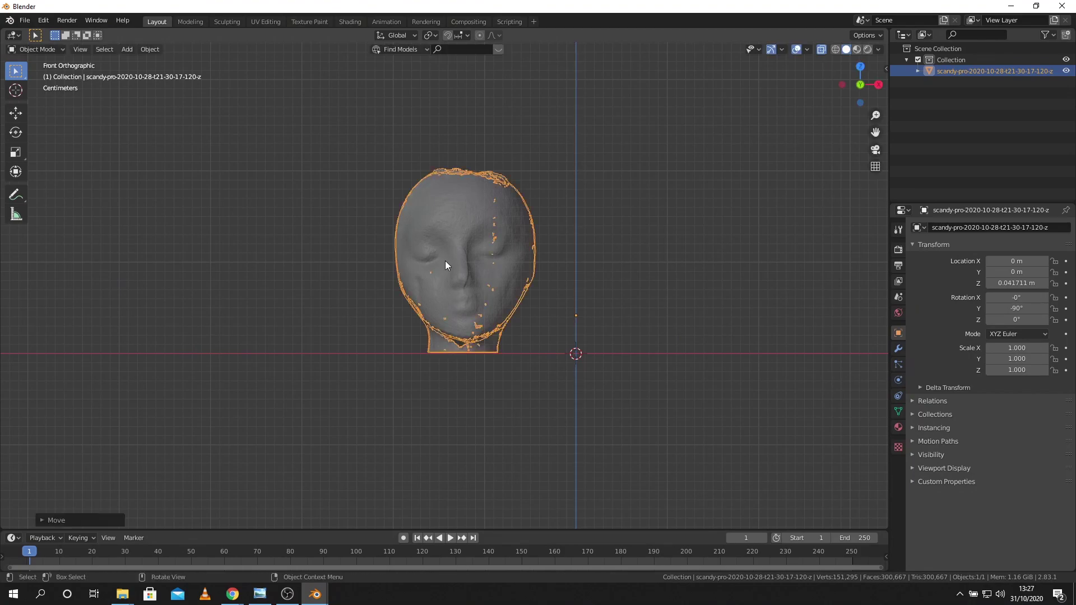
- Move the head about 0.123 m along X and -0.113 m along Y to centre it on the world origin
key(g)
key(x)
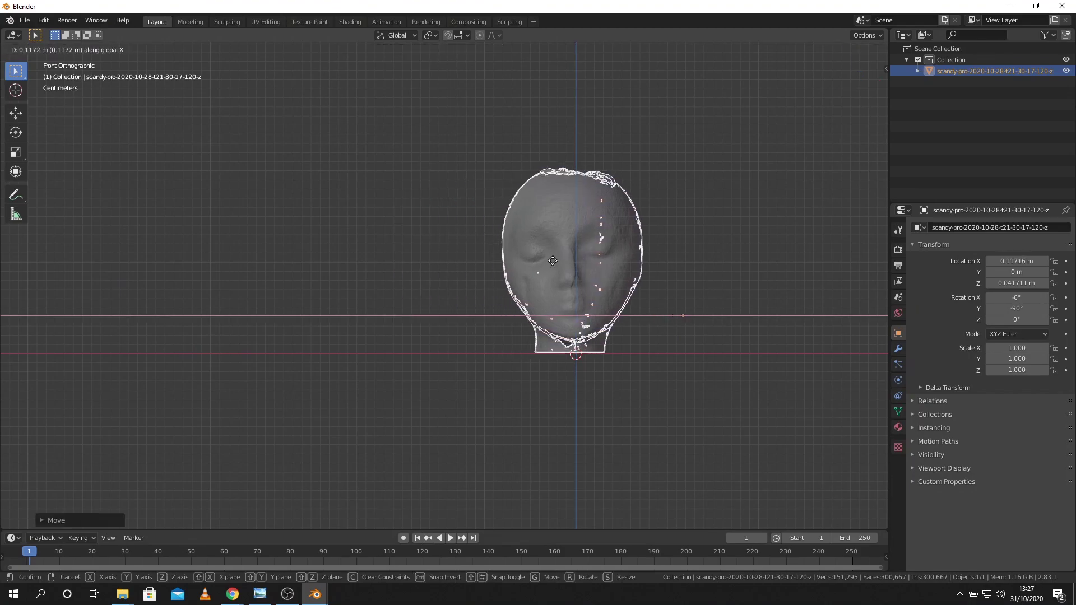
click(548, 262)
middle_drag(548, 262, 487, 288)
key(g)
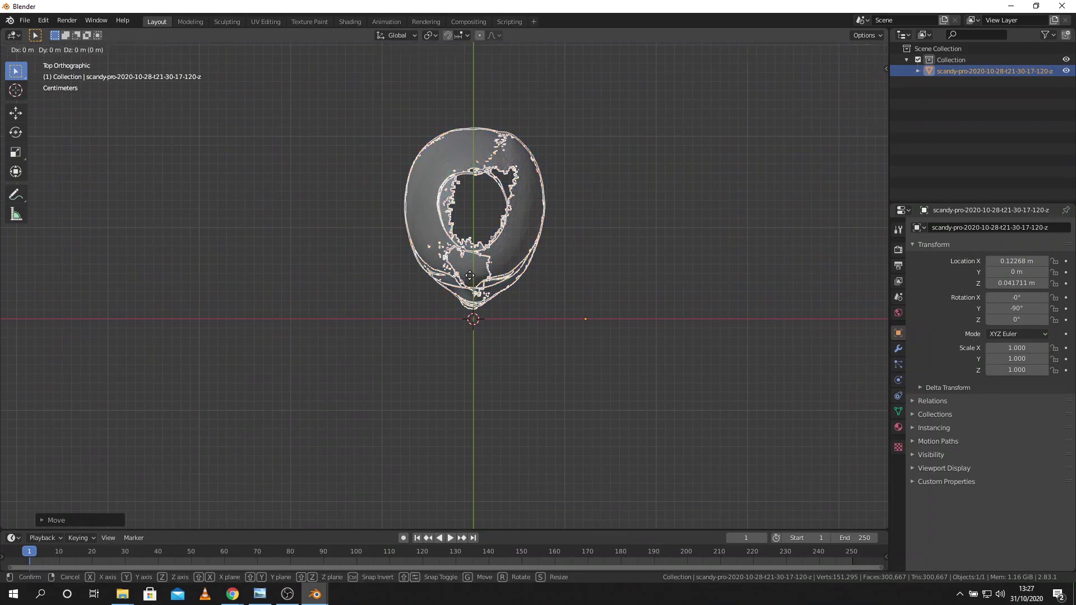
key(y)
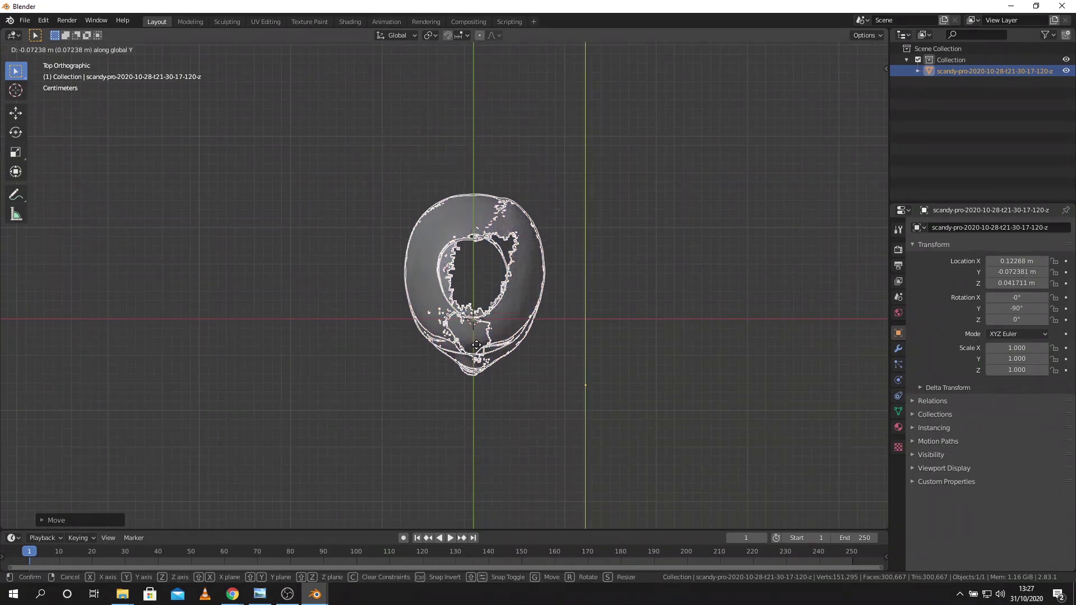
click(472, 374)
- Set the head object's origin to its geometry
middle_drag(473, 374, 490, 282)
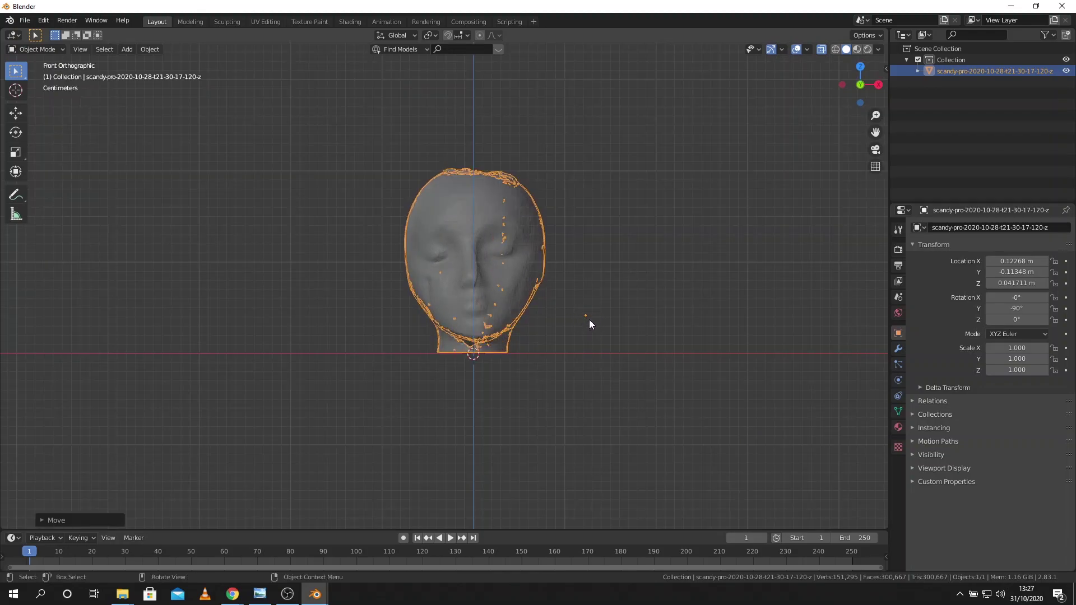
right_click(490, 272)
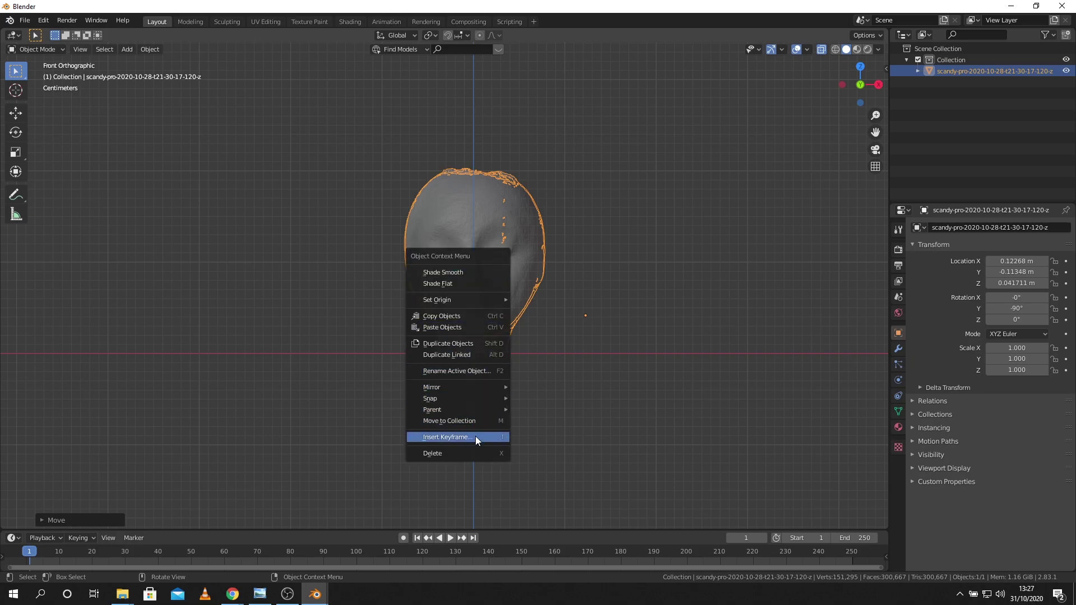
mouse_move(471, 300)
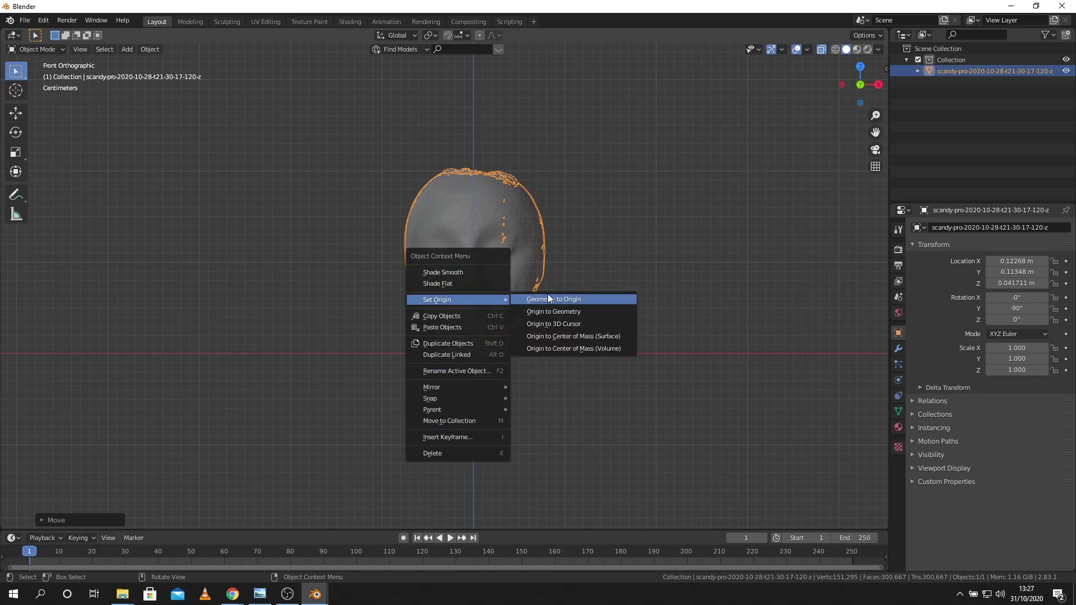
click(580, 311)
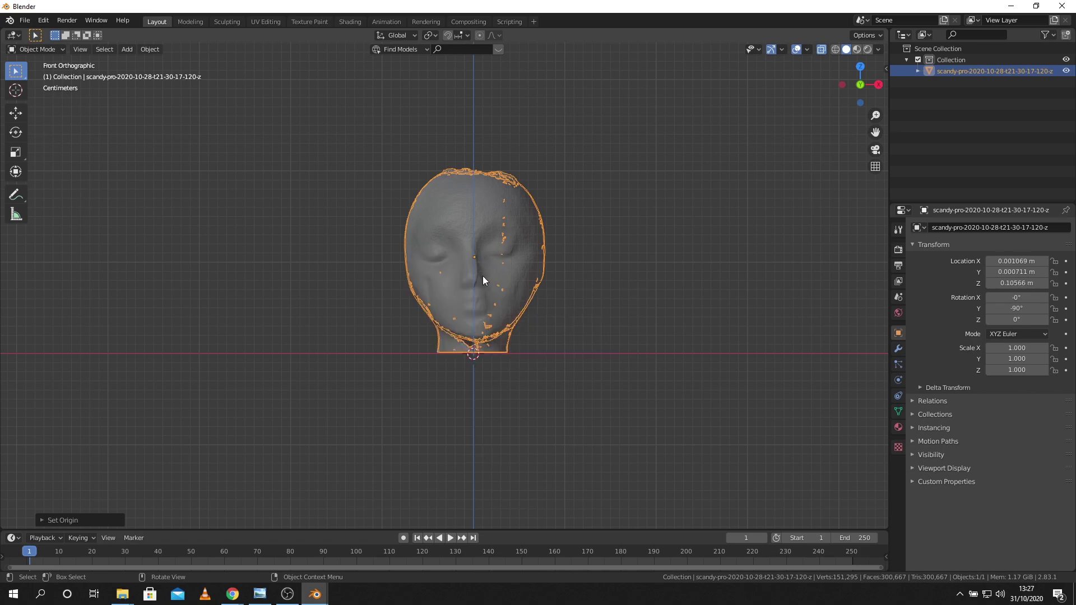
- Check the scan's face count, deselect the head and examine its face from several angles
middle_drag(536, 262, 375, 272)
key(Right)
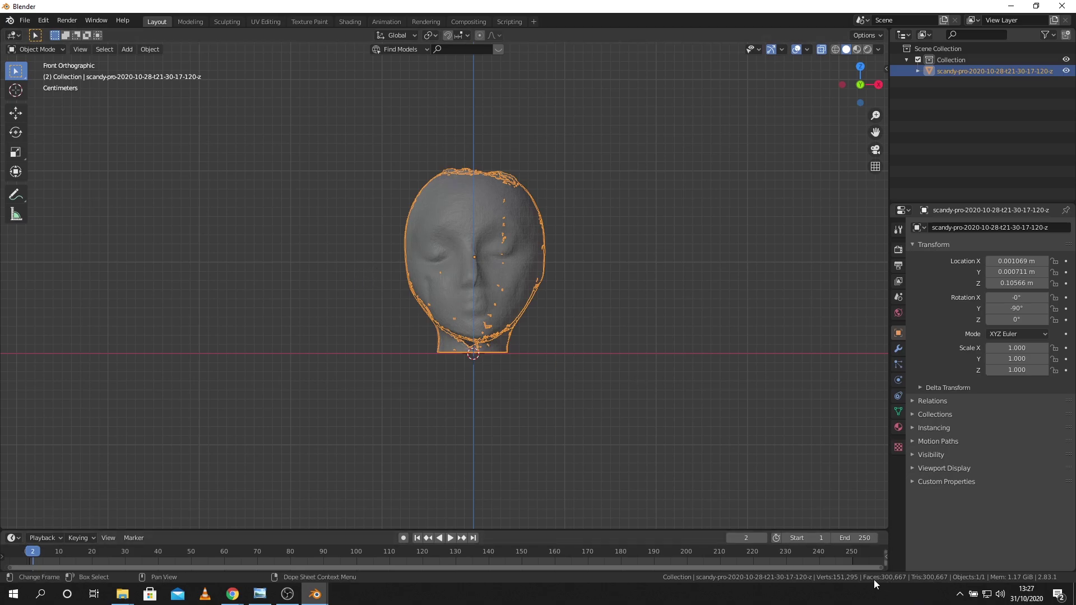
middle_drag(566, 387, 550, 387)
scroll(496, 325, up, 4)
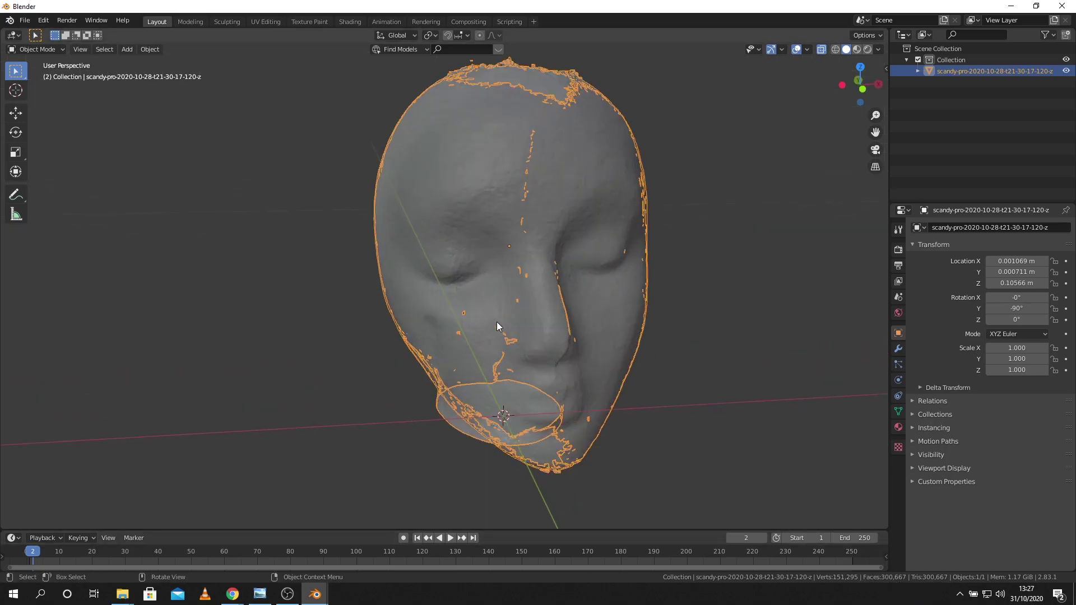
middle_drag(502, 327, 480, 321)
click(287, 322)
middle_drag(286, 322, 392, 317)
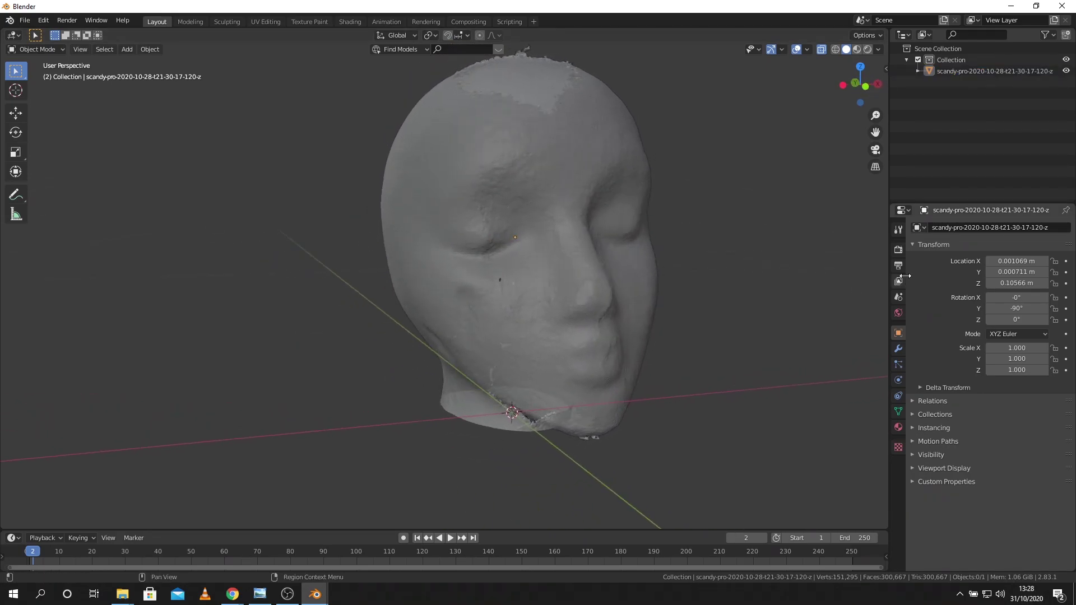
- Add a Decimate modifier to the head and set its Collapse ratio to 0.3
click(897, 349)
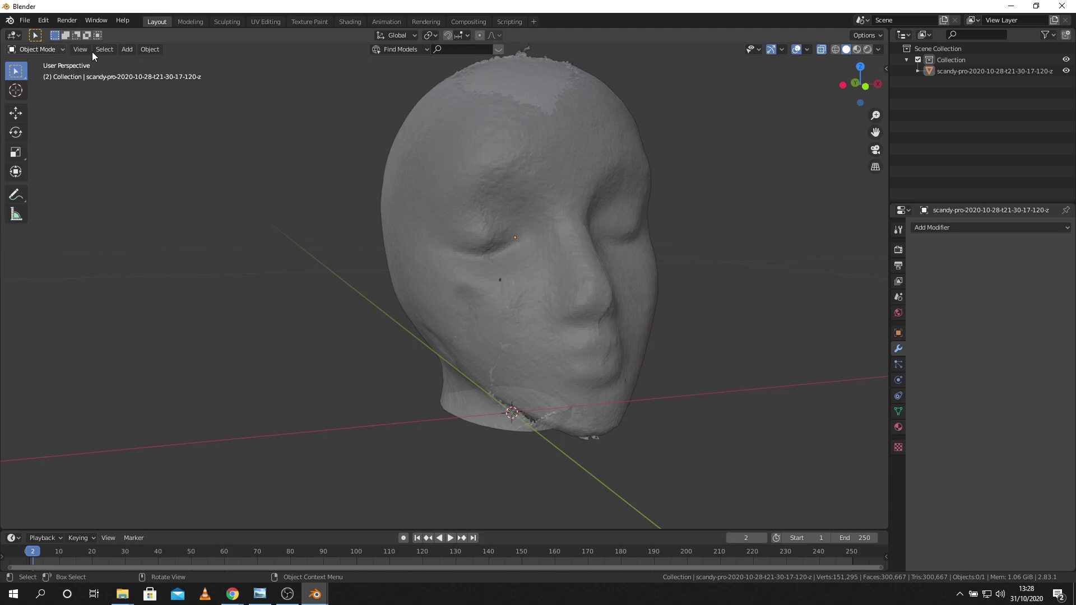
click(972, 228)
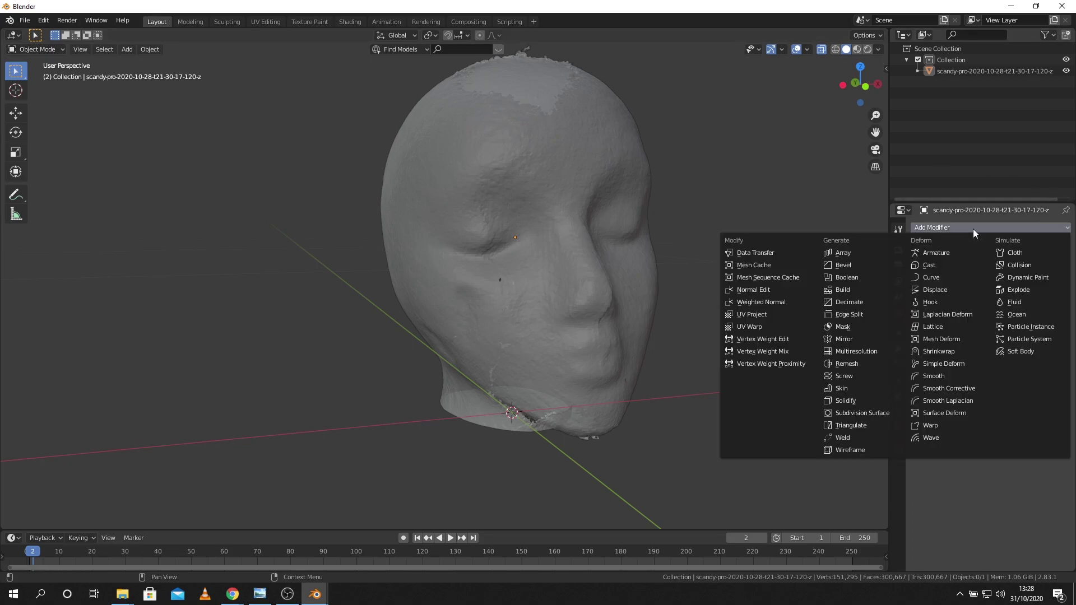
click(867, 302)
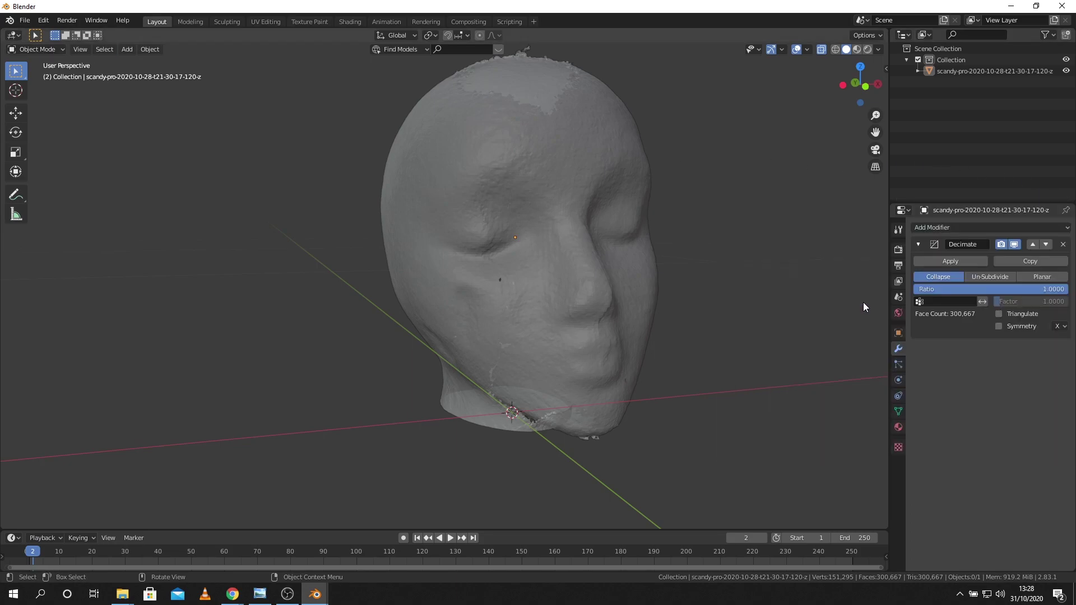
click(1040, 289)
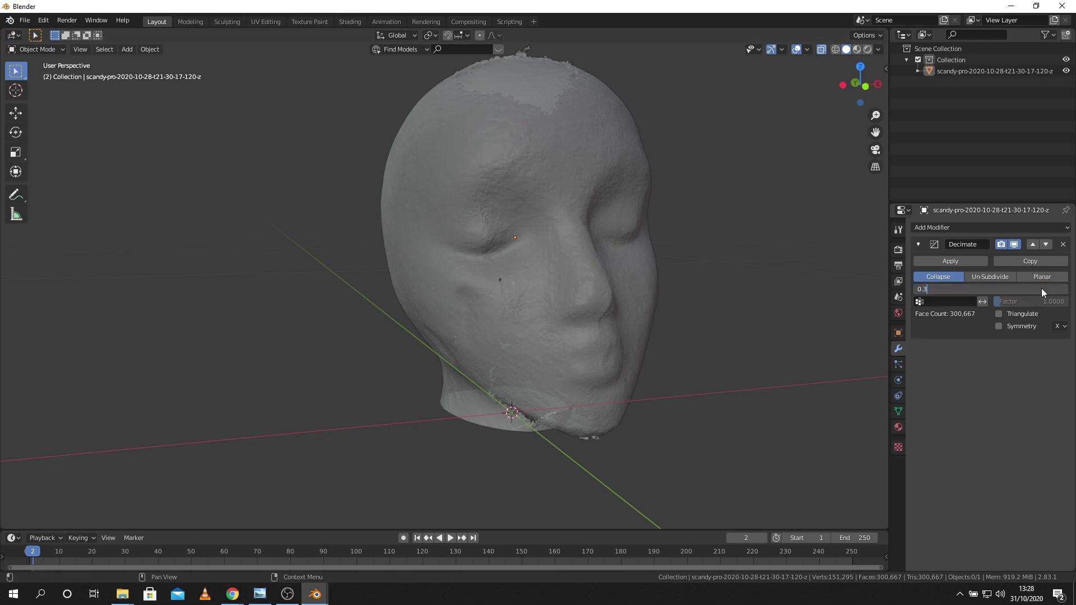
key(Return)
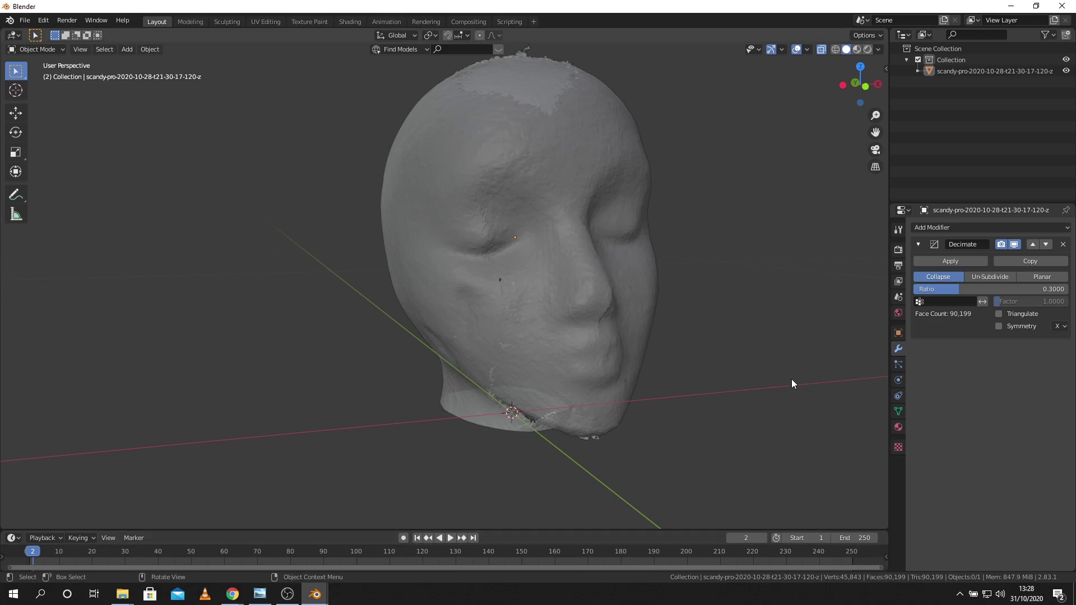
- Examine the decimated face up close, turn off the Decimate modifier's viewport display and compare the surface detail
middle_drag(790, 374, 765, 366)
scroll(514, 245, up, 5)
scroll(518, 241, down, 3)
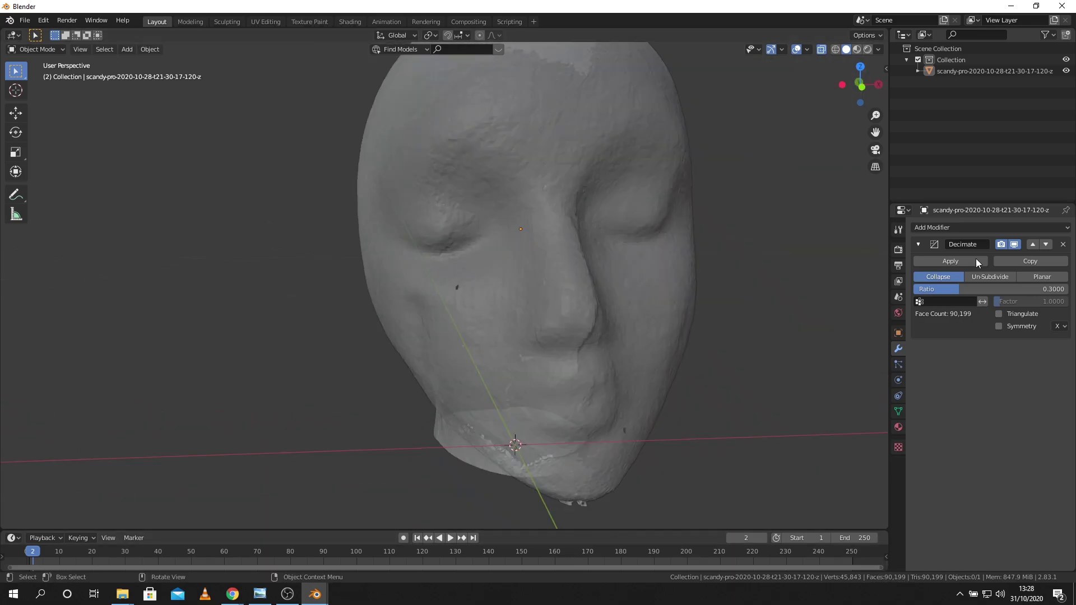
click(1015, 245)
middle_drag(784, 316, 829, 297)
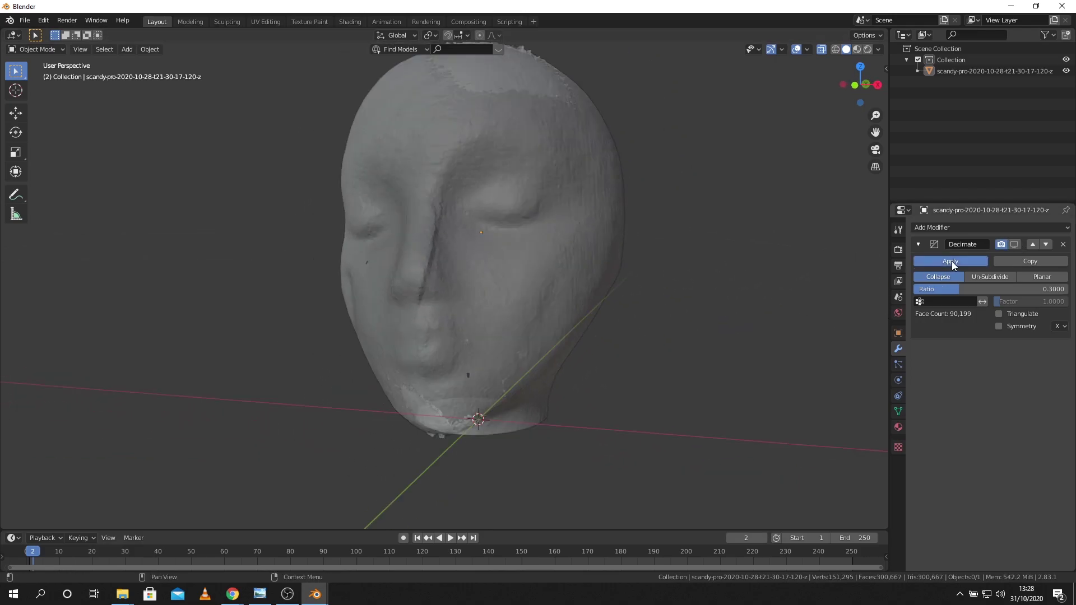
- Apply the head's Decimate modifier, and add and apply a second Decimate with a Collapse ratio of 0.5
click(951, 261)
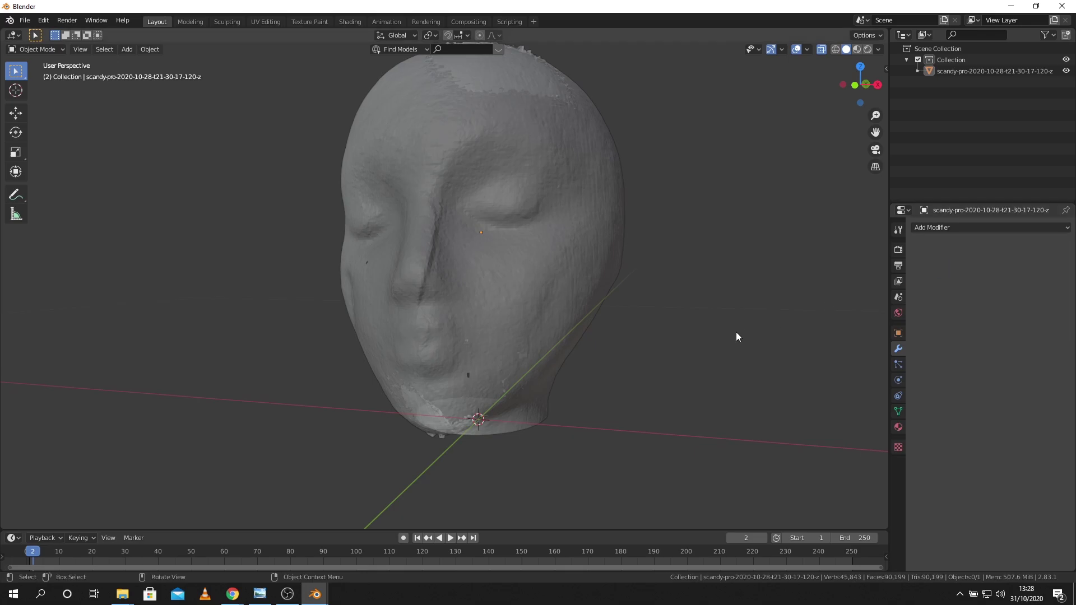
middle_drag(734, 336, 794, 340)
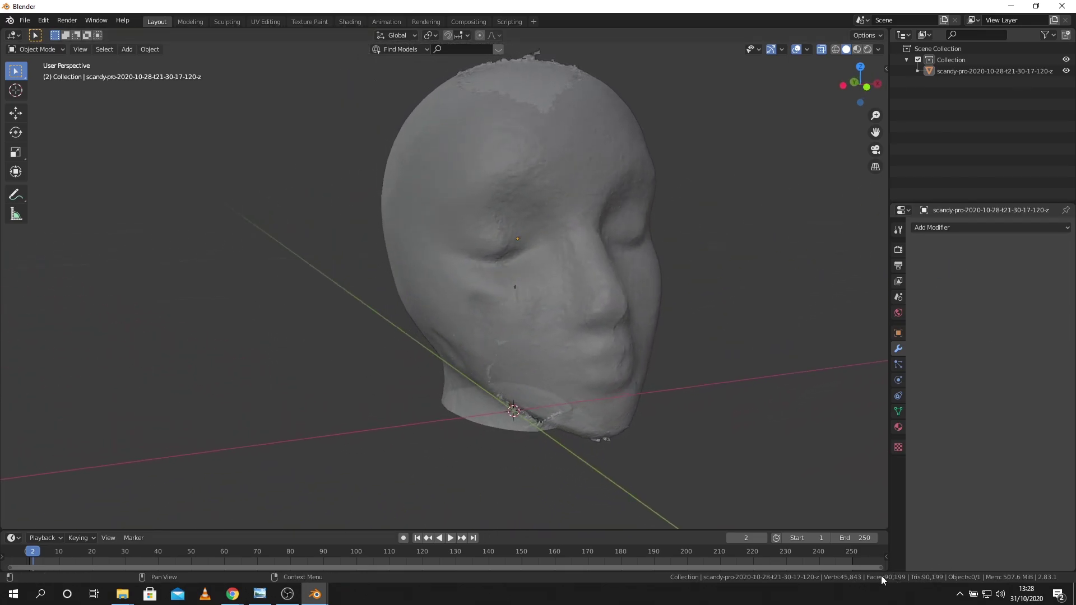
click(952, 227)
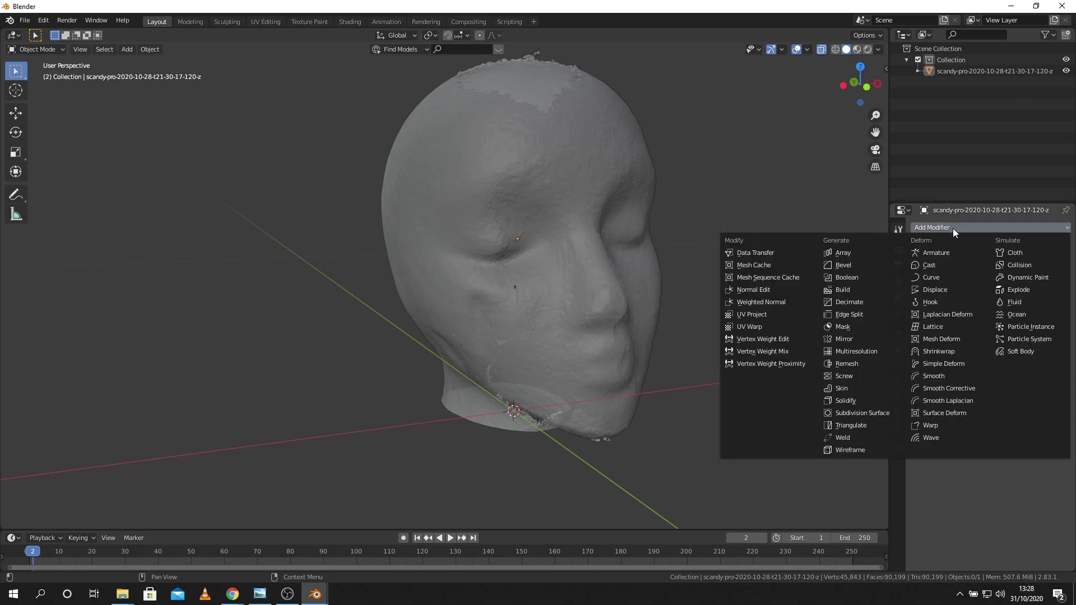
click(865, 304)
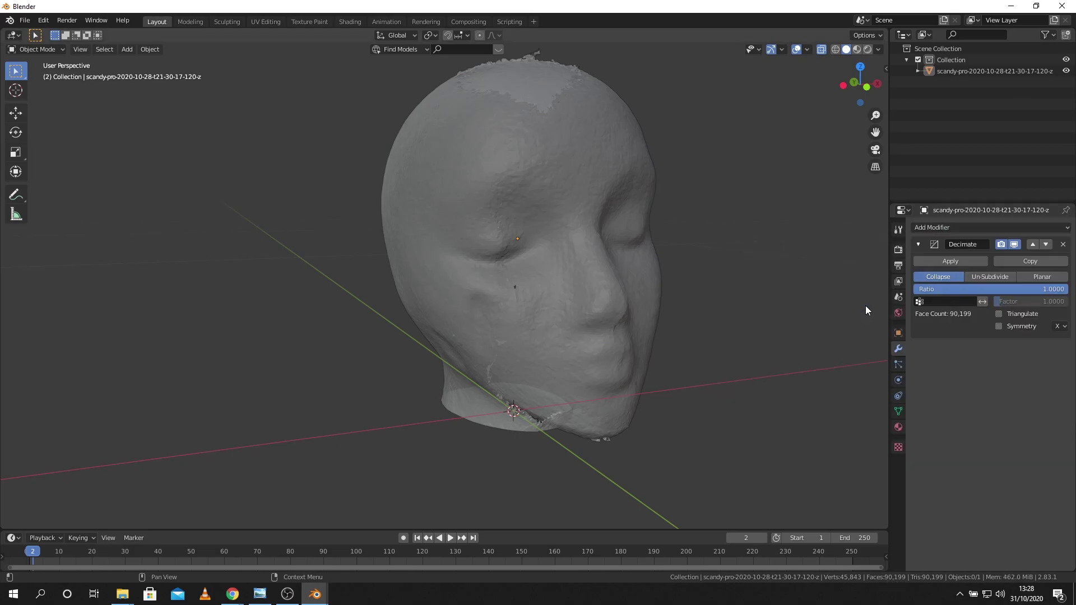
click(1031, 289)
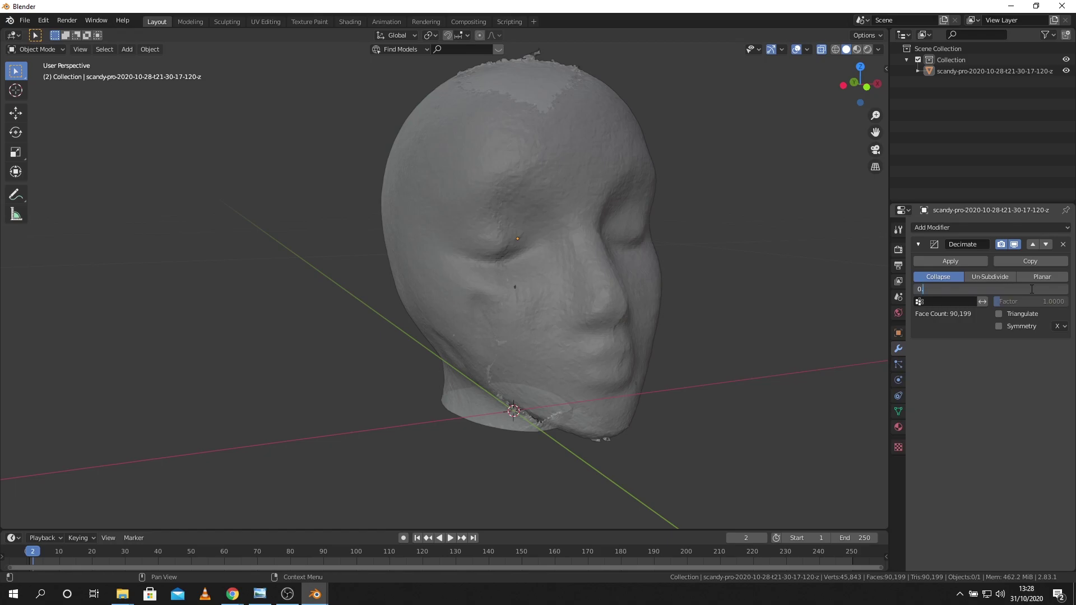
text(0.5)
key(Return)
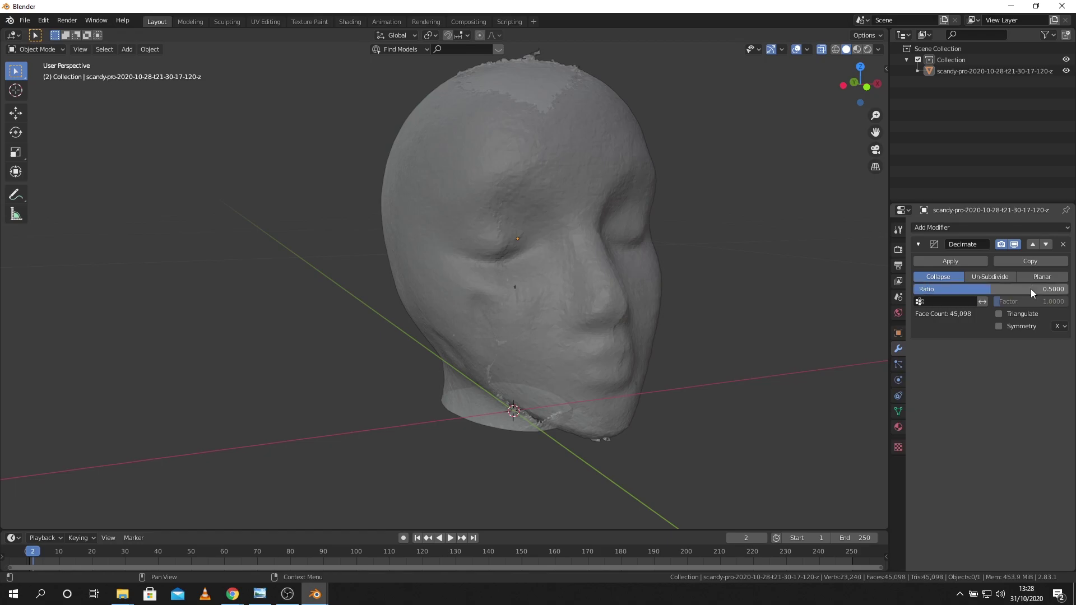
middle_drag(668, 228, 613, 269)
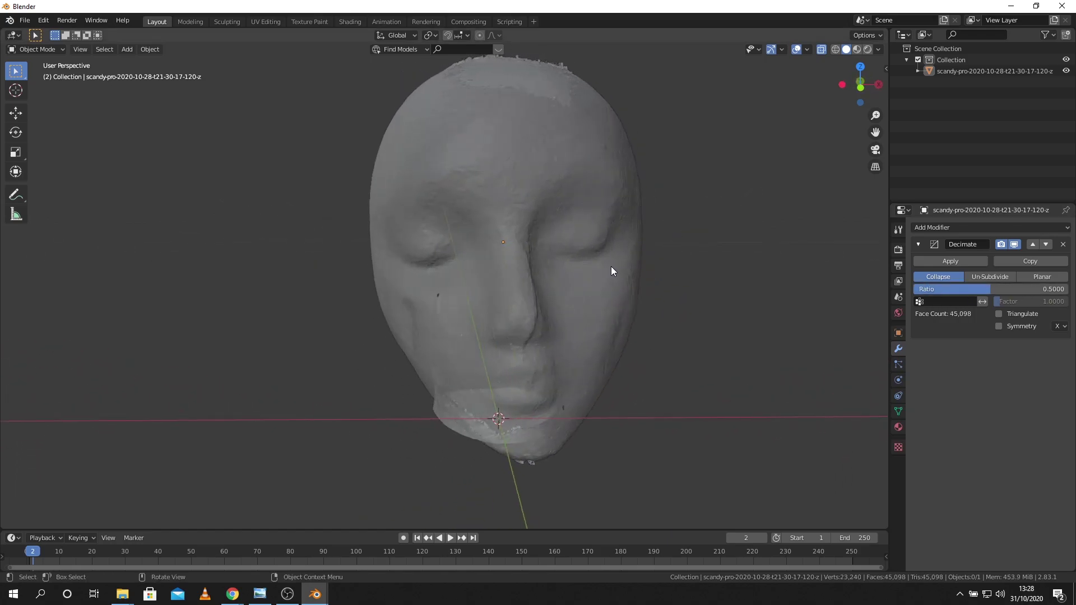
click(944, 262)
- Examine the decimated head from several angles and inspect its mesh density and neck opening in Edit Mode
middle_drag(655, 358, 694, 447)
scroll(638, 345, down, 2)
scroll(638, 345, up, 4)
scroll(662, 358, down, 3)
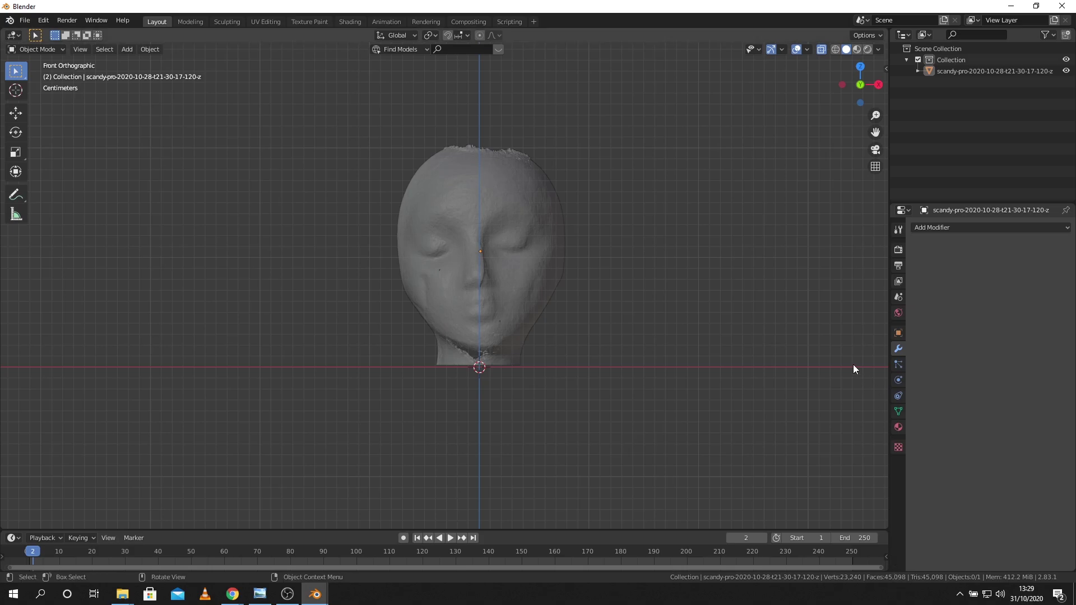
middle_drag(544, 334, 522, 296)
key(Tab)
scroll(522, 296, up, 5)
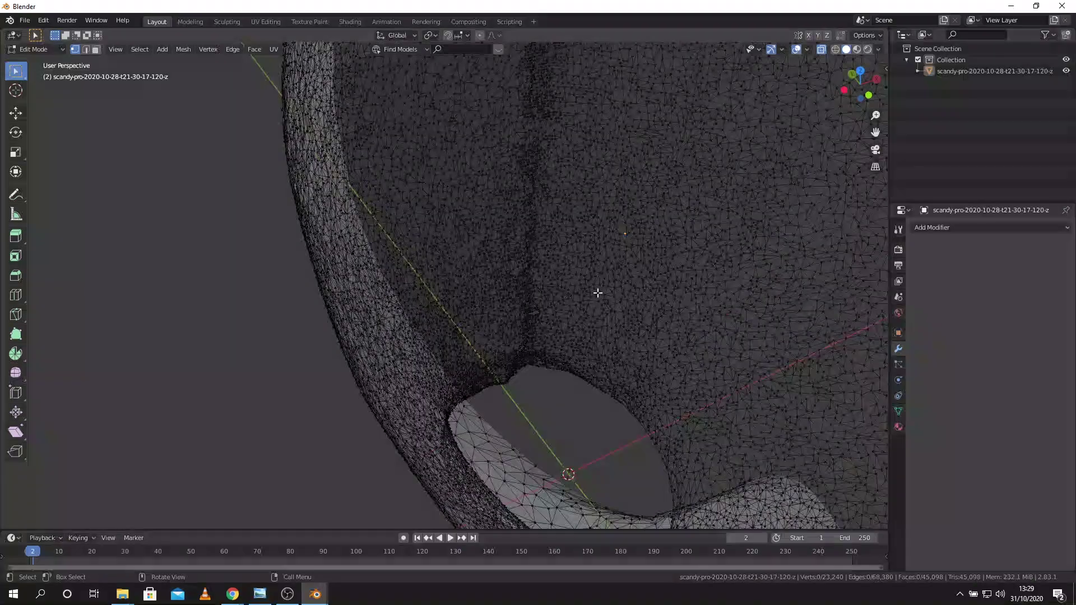
scroll(594, 296, down, 4)
key(KP_1)
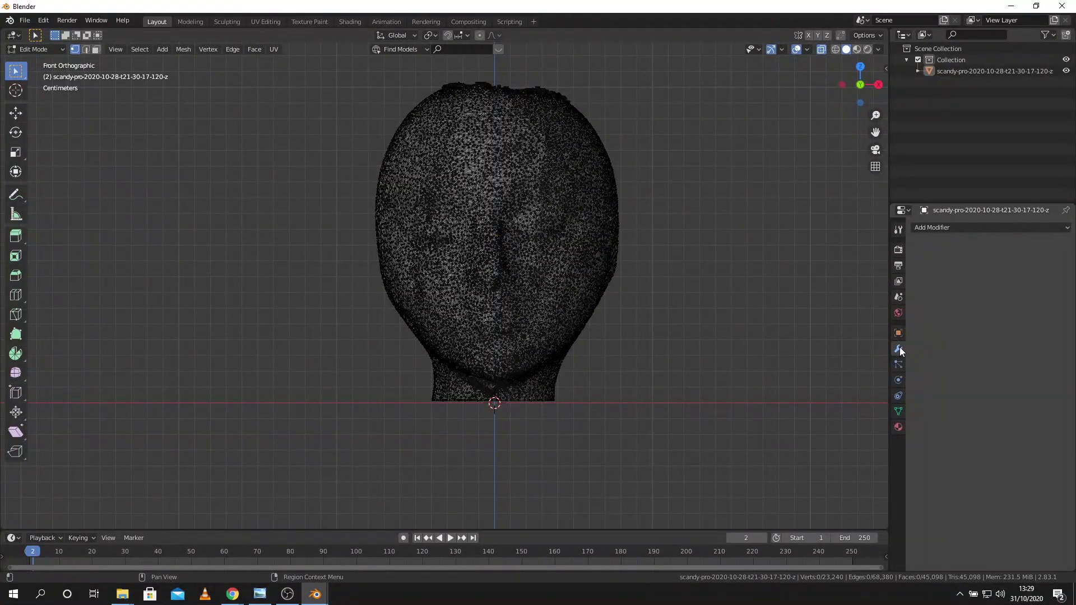
click(947, 227)
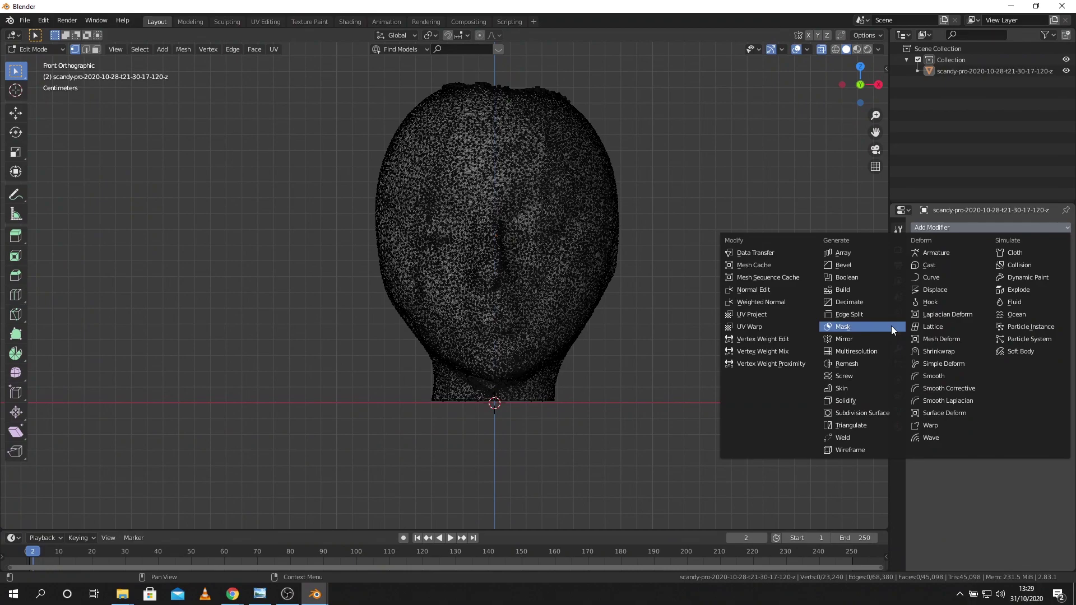
click(846, 364)
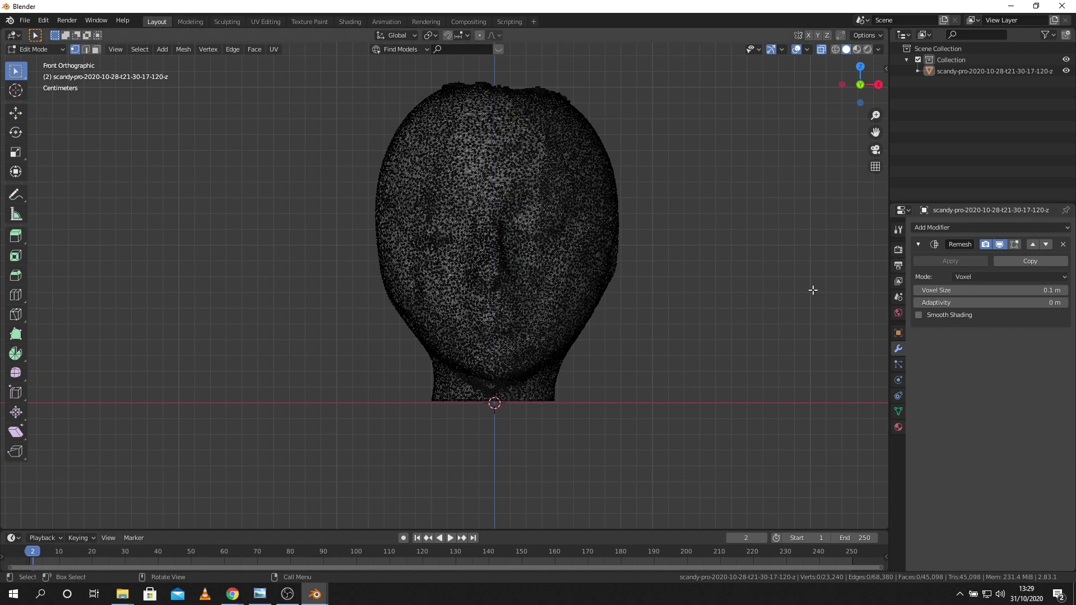
click(1063, 244)
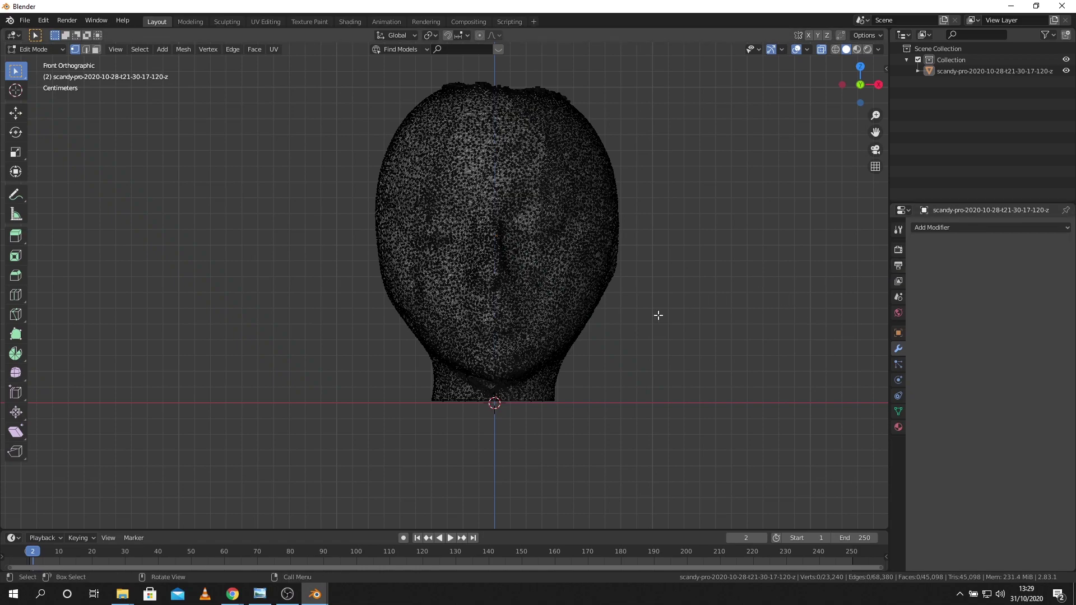
- Return to Object Mode and add a Remesh modifier to the head
key(Tab)
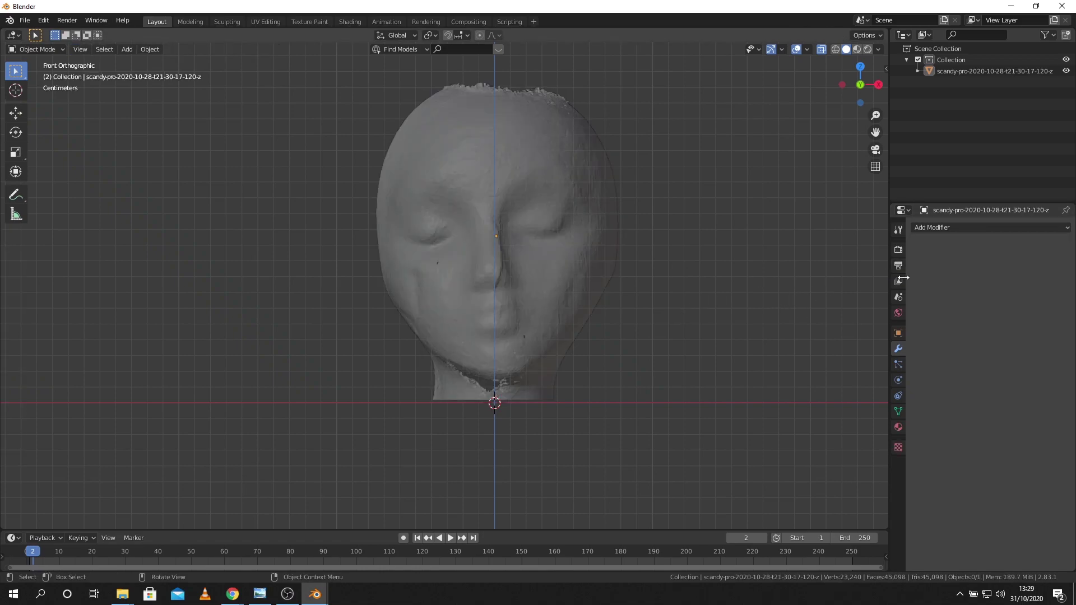
click(45, 49)
click(45, 49)
click(957, 228)
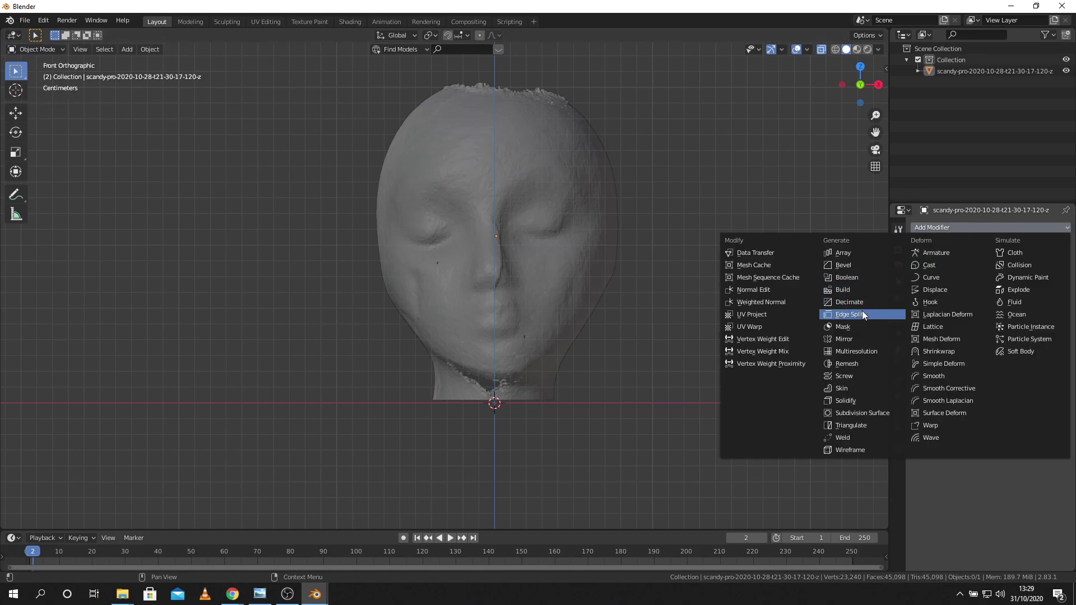
click(853, 365)
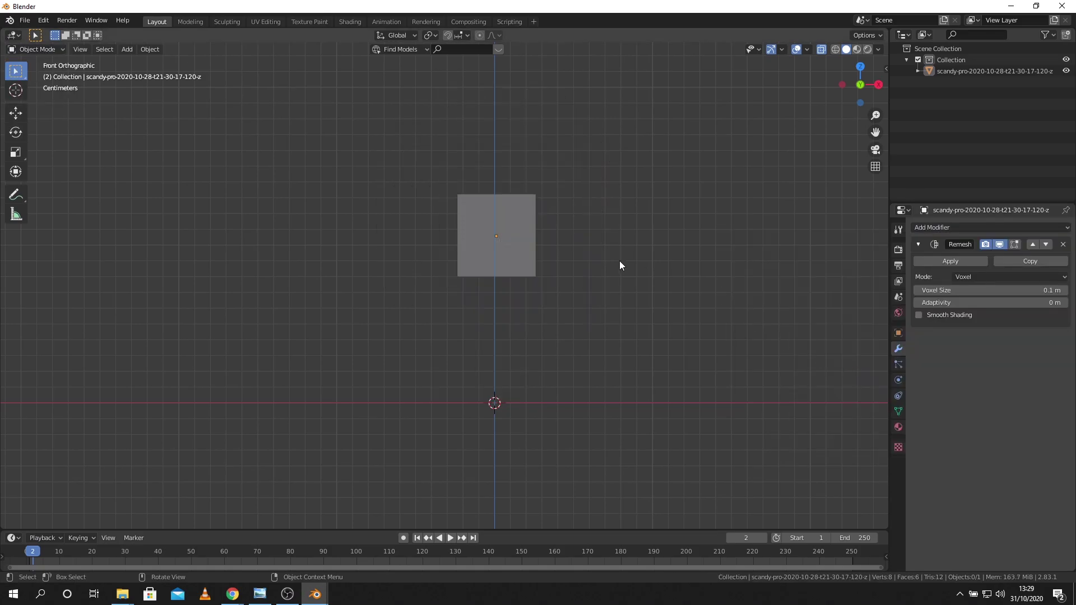
middle_drag(620, 265, 719, 296)
- Set the Remesh modifier to Smooth mode with an Octree Depth of 7 and apply it
click(974, 277)
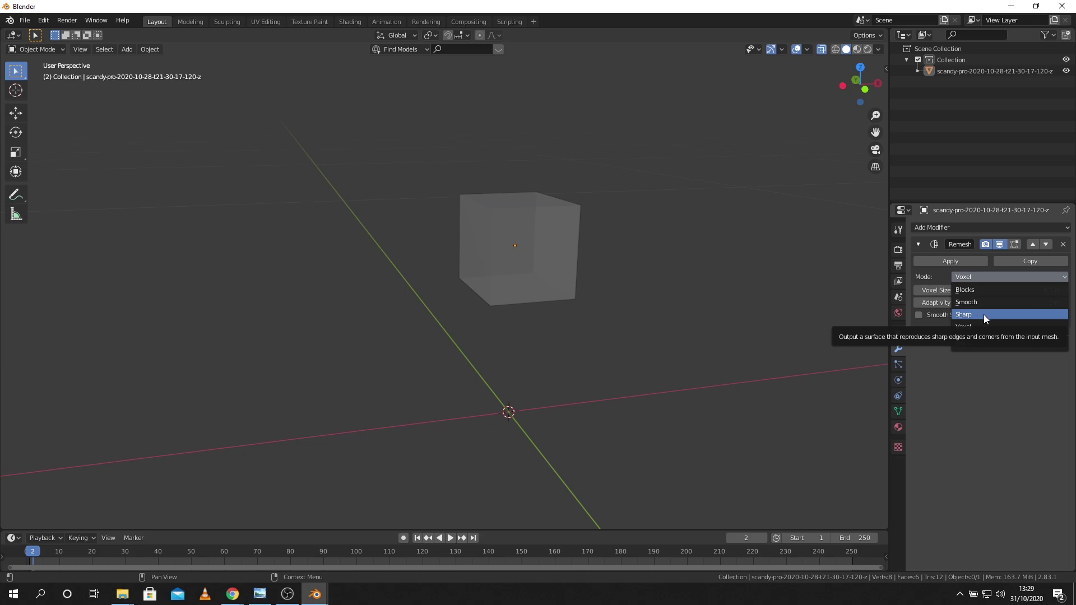
click(974, 300)
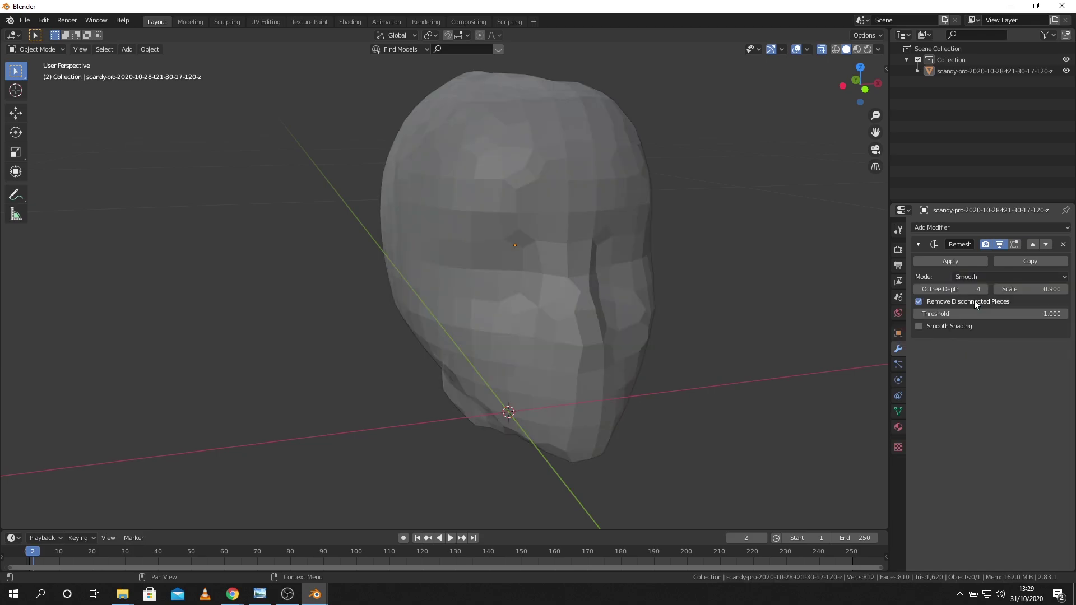
click(984, 289)
click(983, 289)
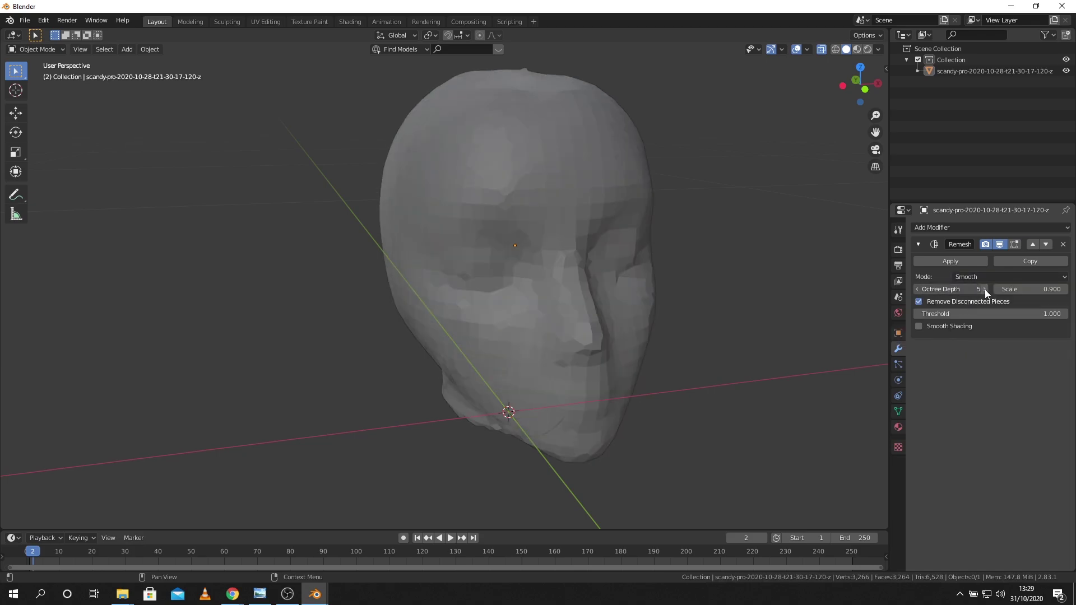
click(984, 289)
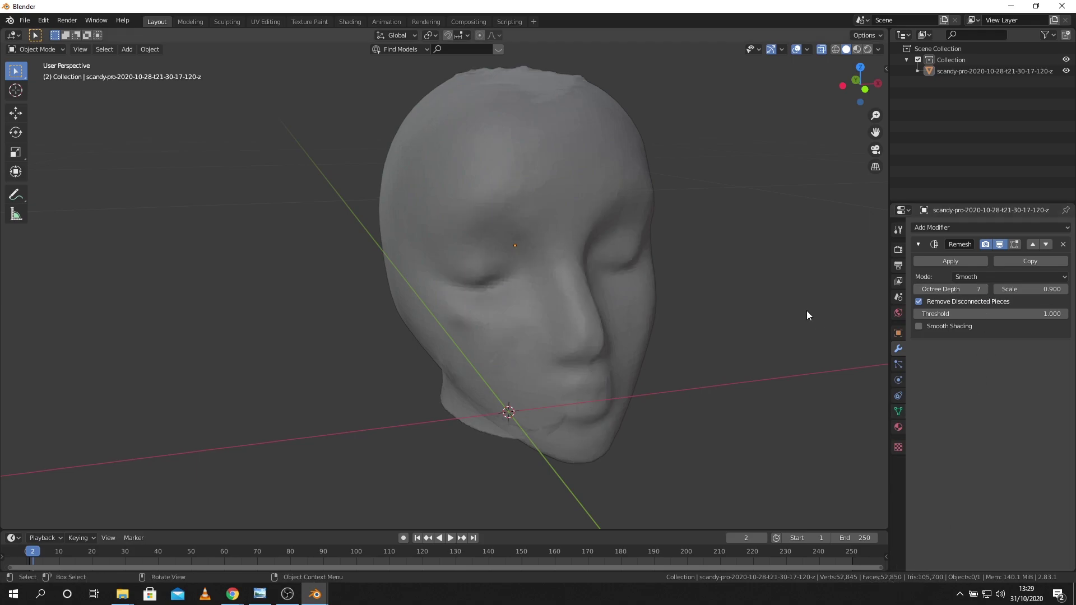
mouse_move(802, 307)
middle_down()
mouse_move(724, 284)
mouse_move(731, 231)
mouse_move(786, 333)
mouse_move(801, 320)
middle_up()
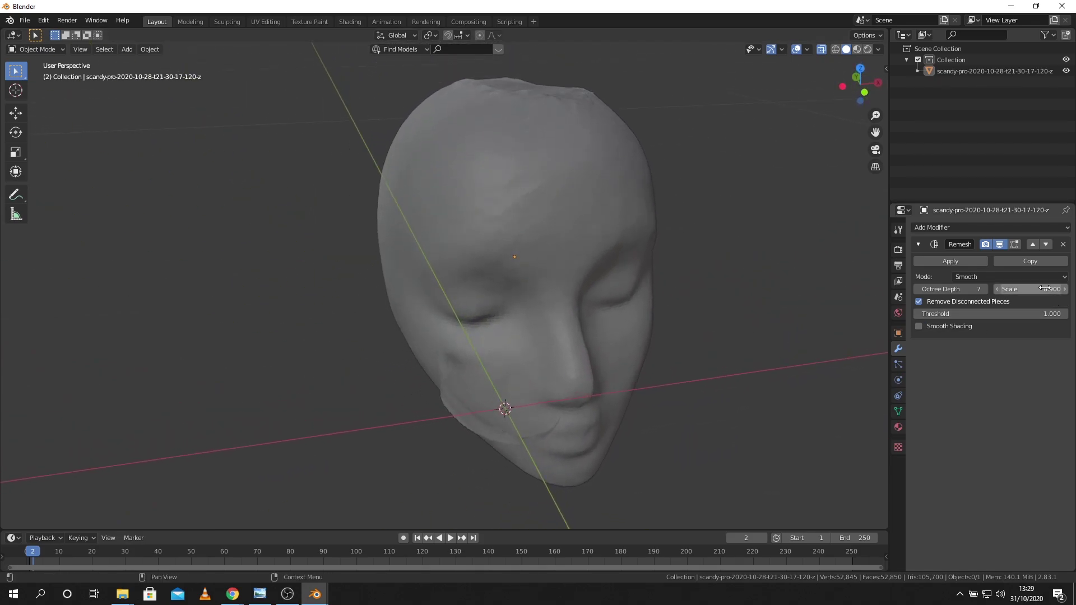
click(950, 262)
- Inspect the remeshed head's topology up close in Edit Mode and return to Object Mode
key(Tab)
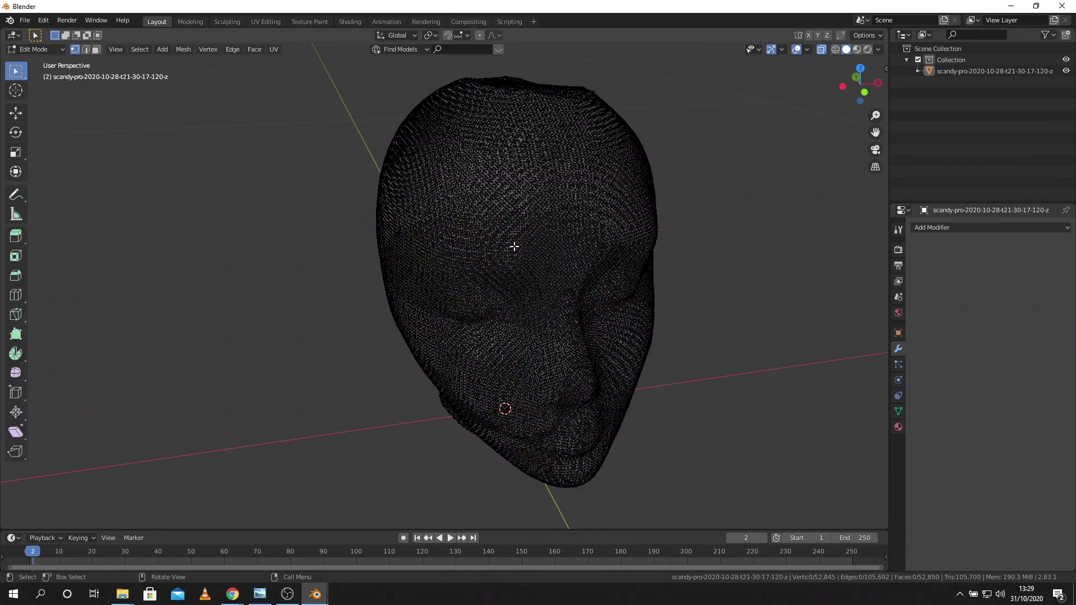
scroll(599, 280, up, 8)
scroll(611, 256, down, 10)
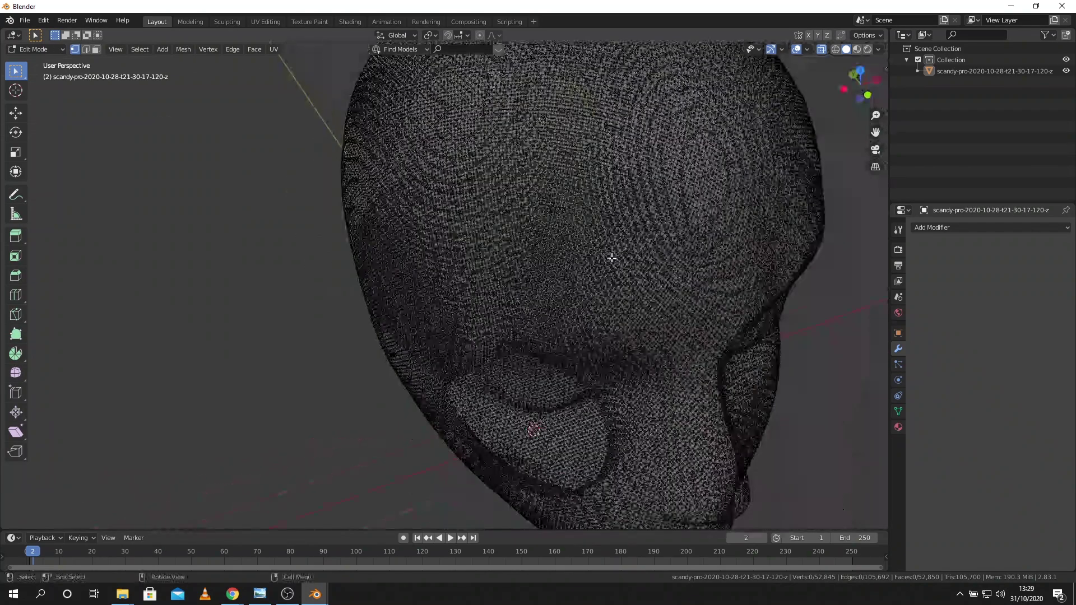
scroll(593, 245, up, 5)
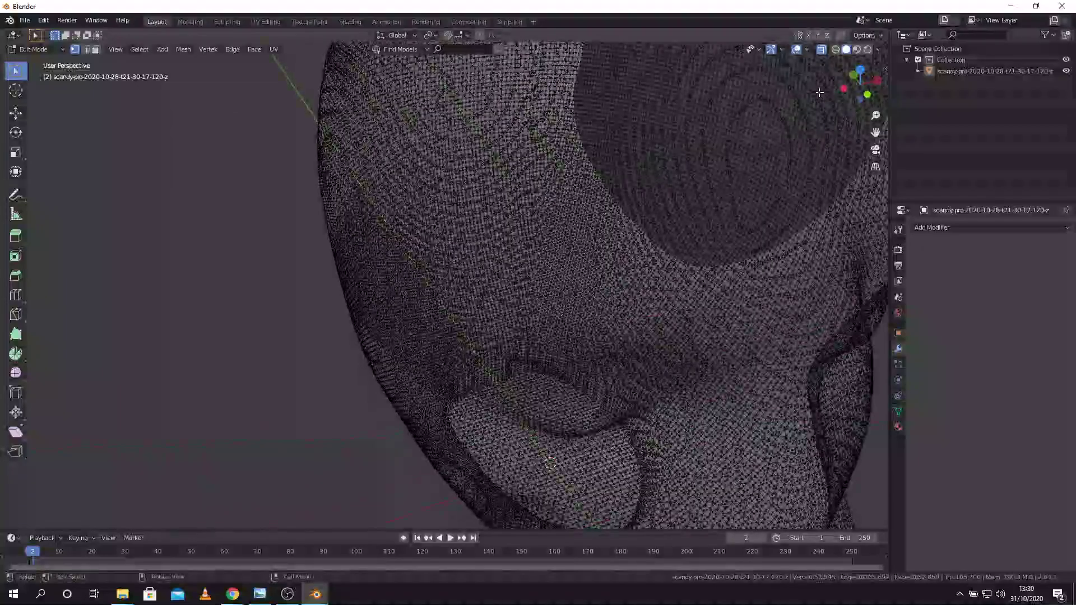
scroll(717, 252, down, 6)
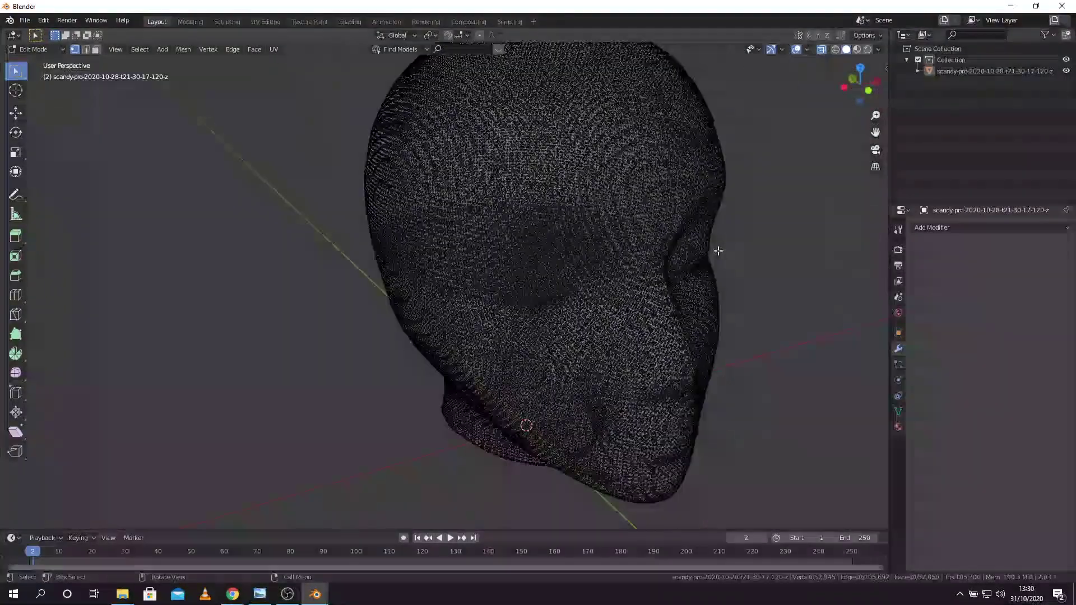
middle_drag(785, 241, 764, 250)
key(Tab)
- Try smooth shading on the head and switch it back to flat shading
right_click(597, 219)
mouse_move(590, 212)
click(583, 179)
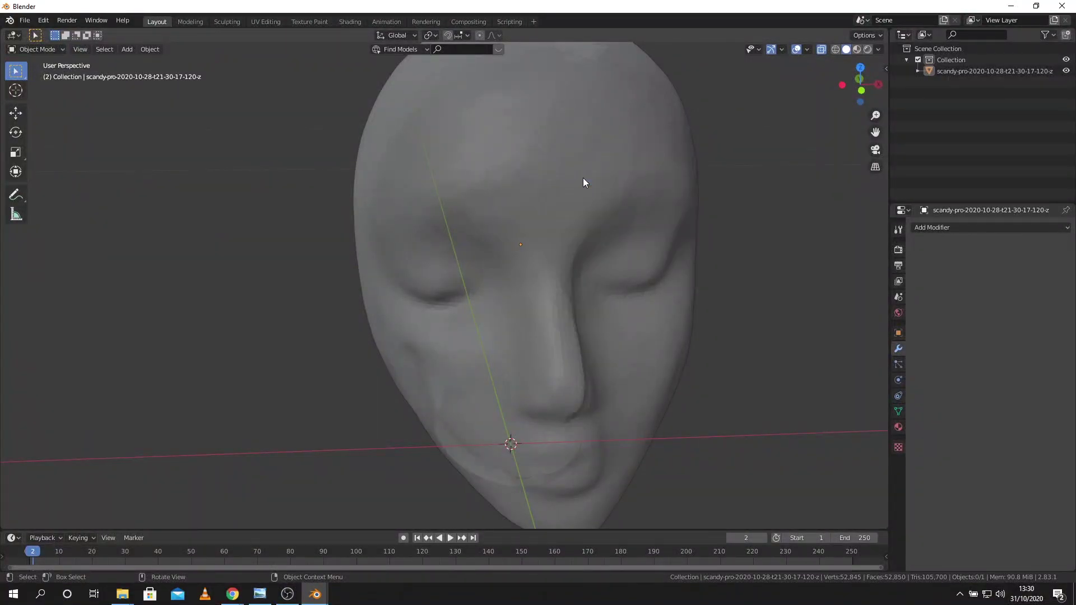
middle_drag(670, 344, 504, 284)
right_click(506, 284)
click(508, 283)
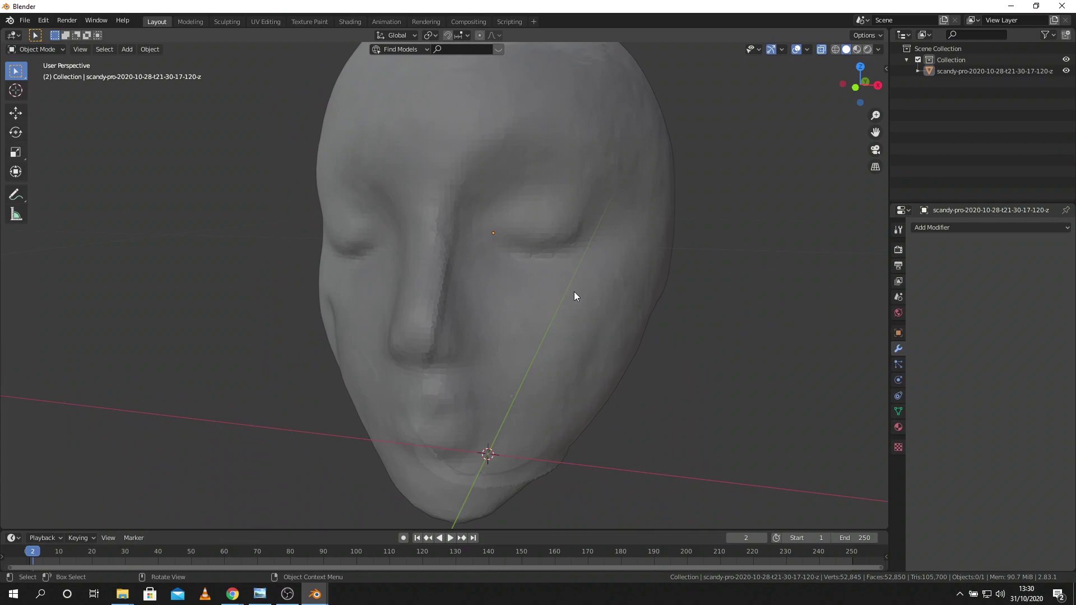
- Check the remeshed head from different sides and open it in the Sculpting workspace
middle_drag(575, 292, 668, 302)
scroll(690, 314, down, 4)
scroll(594, 291, up, 3)
middle_drag(594, 292, 364, 292)
scroll(583, 341, down, 3)
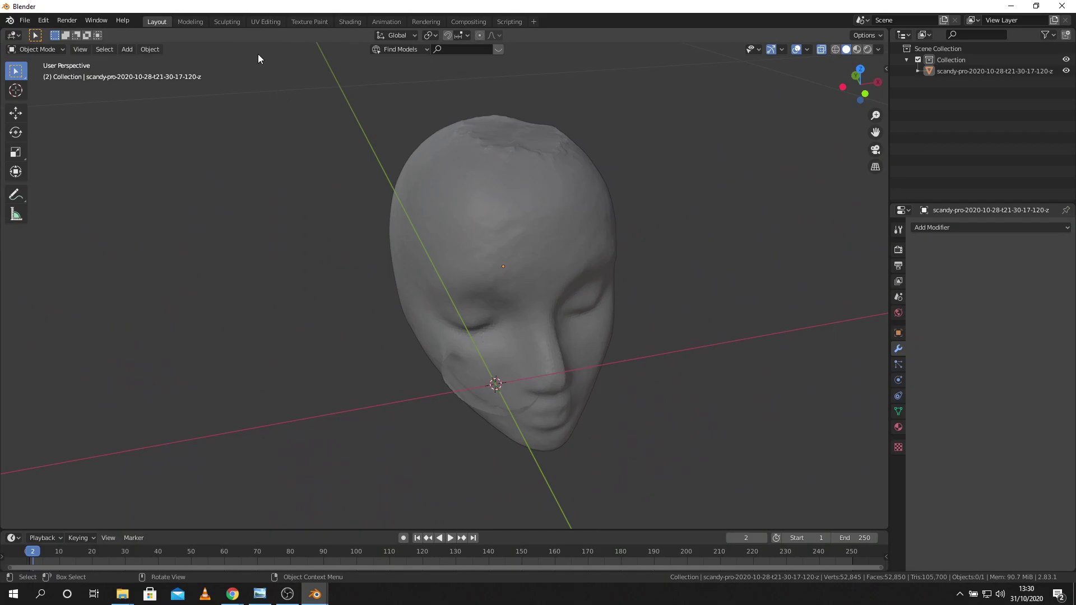
click(227, 23)
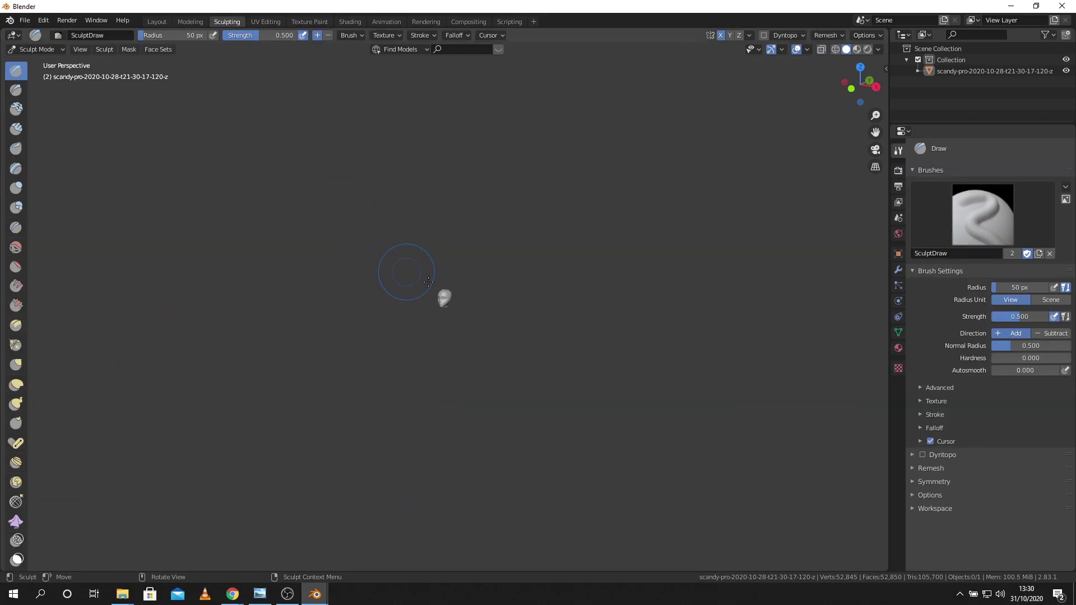
scroll(402, 285, up, 15)
mouse_move(384, 274)
middle_down()
mouse_move(291, 234)
mouse_move(327, 270)
mouse_move(446, 208)
middle_up()
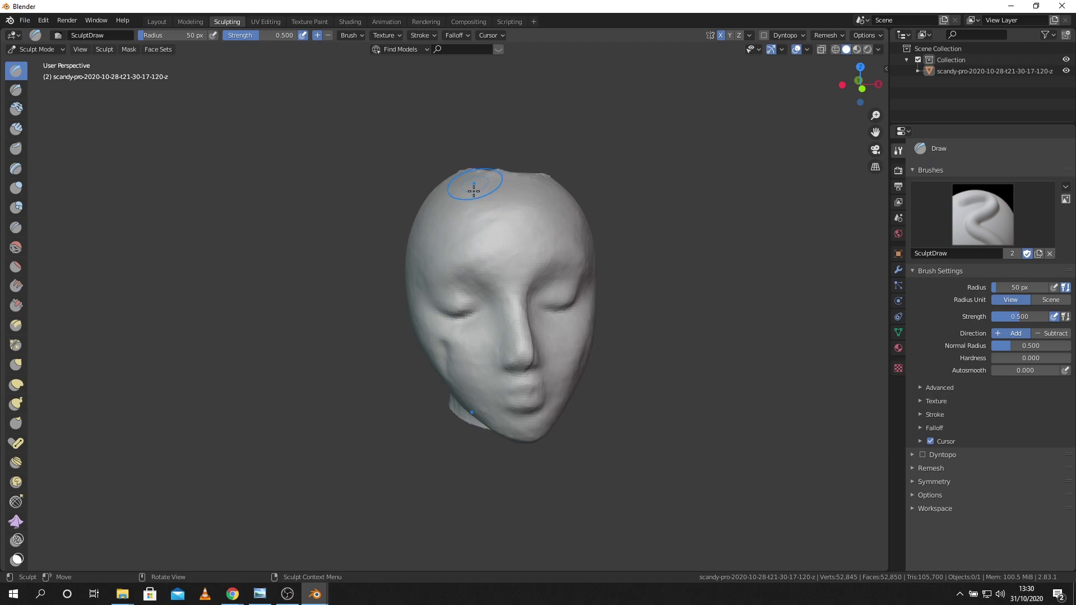
- Turn off X mirror symmetry in the sculpt tool settings
click(886, 70)
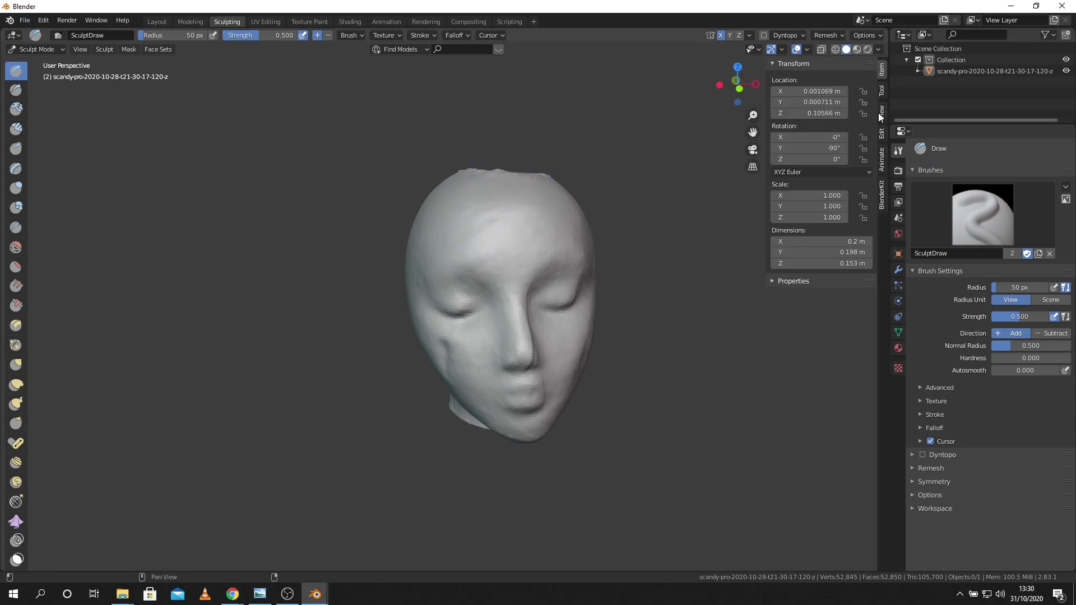
click(882, 91)
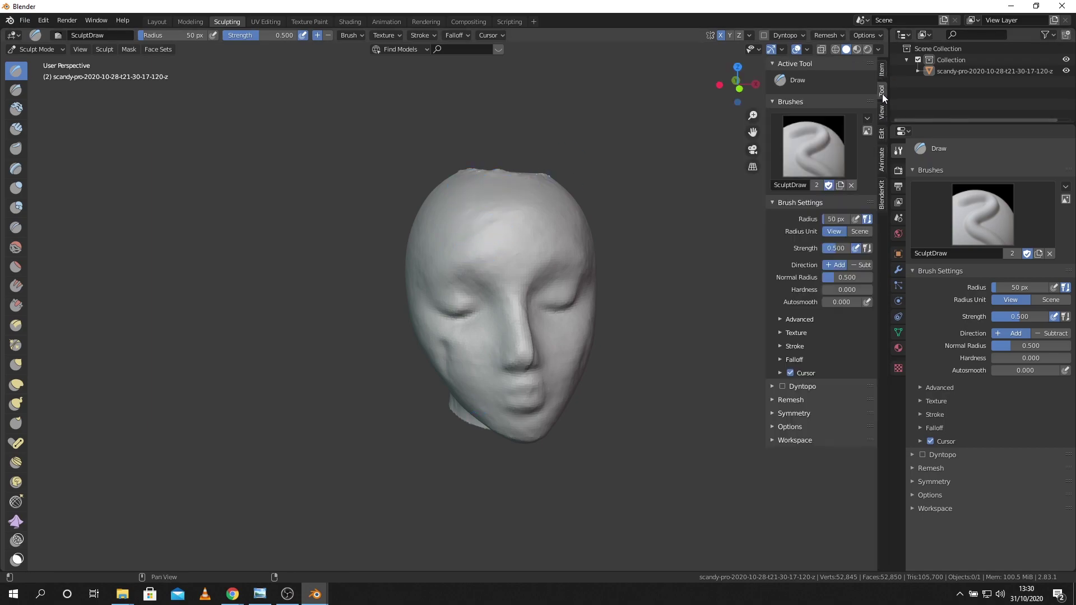
click(774, 413)
click(832, 429)
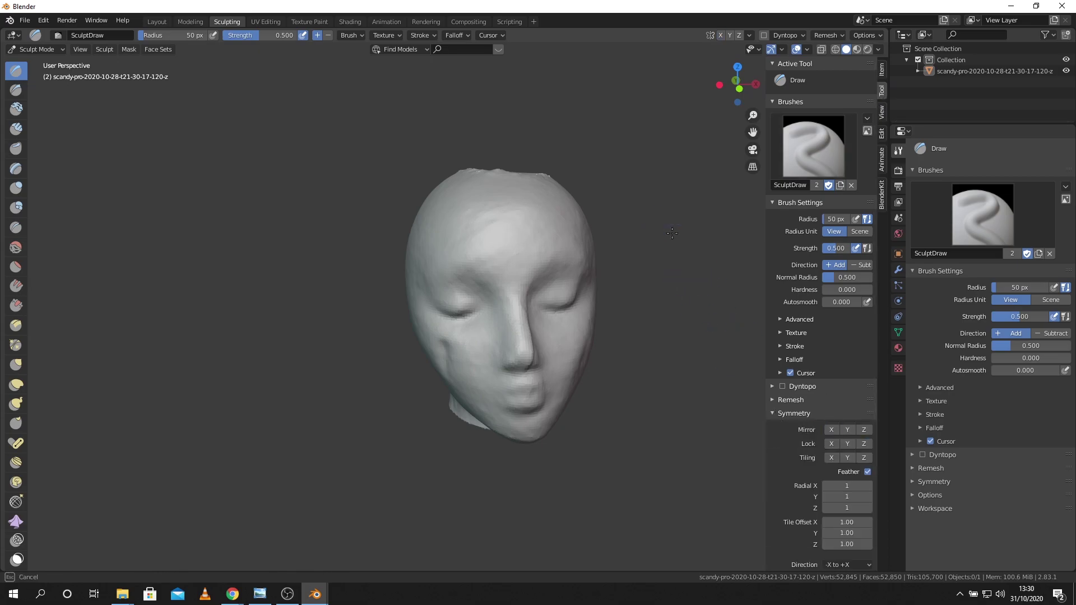
- Smooth the jagged rim around the flat crown of the head
middle_drag(639, 202, 629, 233)
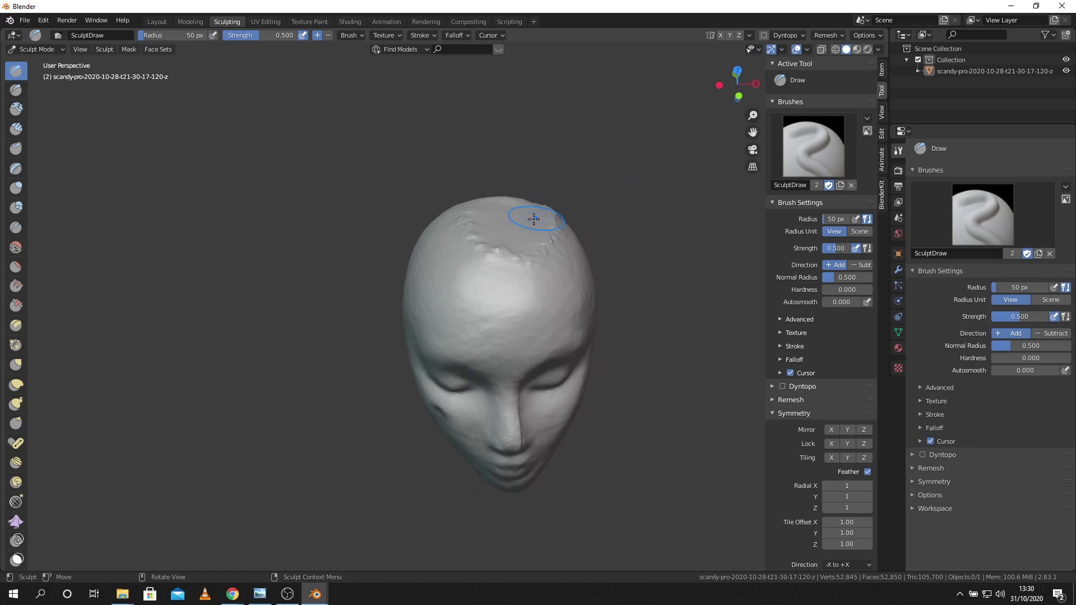
mouse_move(509, 224)
middle_down()
mouse_move(491, 281)
mouse_move(505, 289)
middle_up()
scroll(560, 289, up, 3)
mouse_move(567, 288)
mouse_down()
mouse_move(594, 308)
mouse_move(524, 293)
mouse_up()
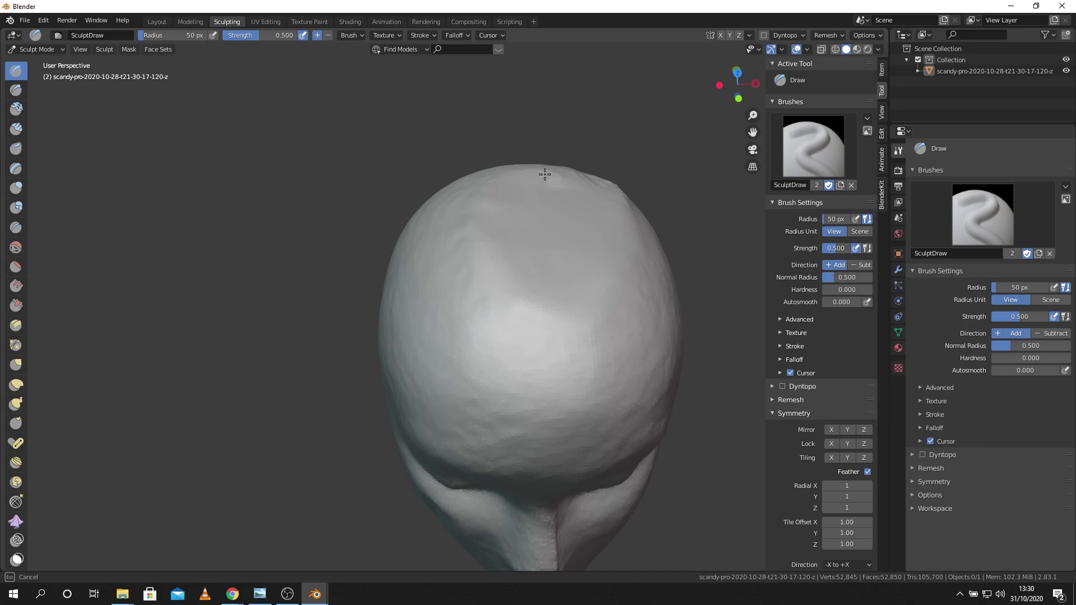
mouse_move(517, 185)
middle_down()
mouse_move(295, 240)
mouse_move(522, 169)
middle_up()
scroll(523, 169, up, 3)
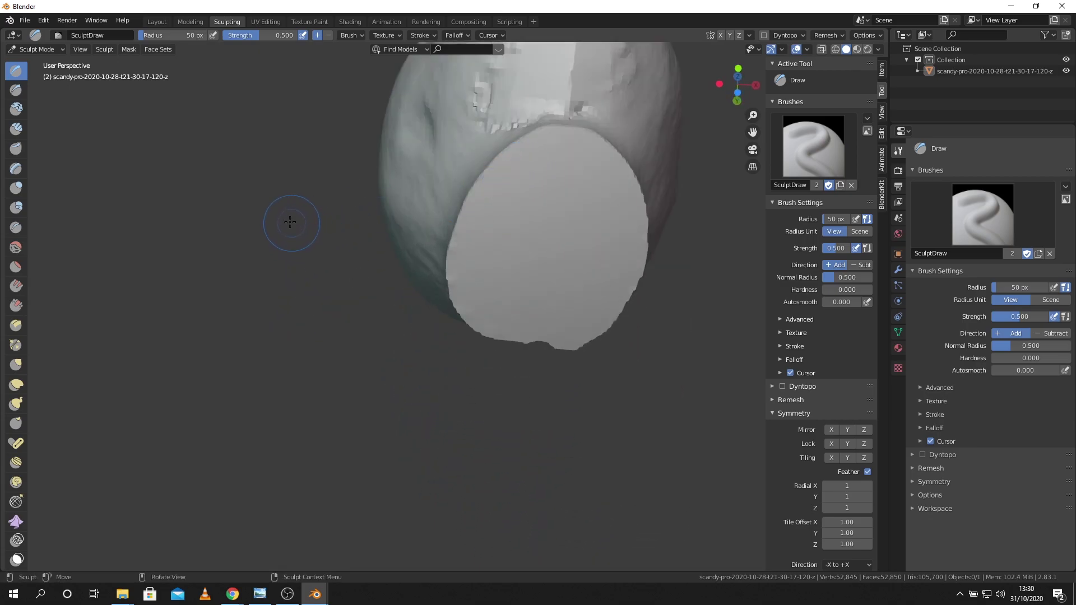
- Try a sculpt stroke on the head's underside near the neck and undo it
middle_drag(289, 220, 456, 319)
mouse_move(456, 319)
mouse_down()
mouse_move(487, 331)
mouse_move(429, 281)
mouse_move(442, 290)
mouse_up()
key(ctrl+z)
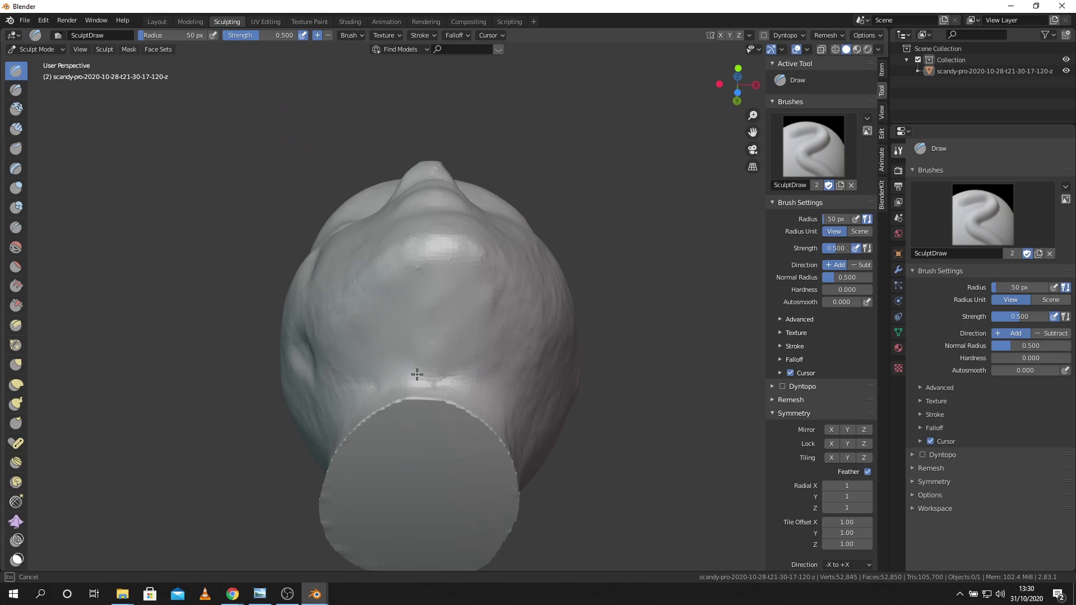
- Smooth the rough patches at the neck and the jagged seam running up the back of the head
mouse_move(366, 308)
middle_down()
mouse_move(514, 353)
mouse_move(432, 472)
middle_up()
mouse_move(432, 473)
mouse_down()
mouse_move(409, 483)
mouse_move(423, 510)
mouse_up()
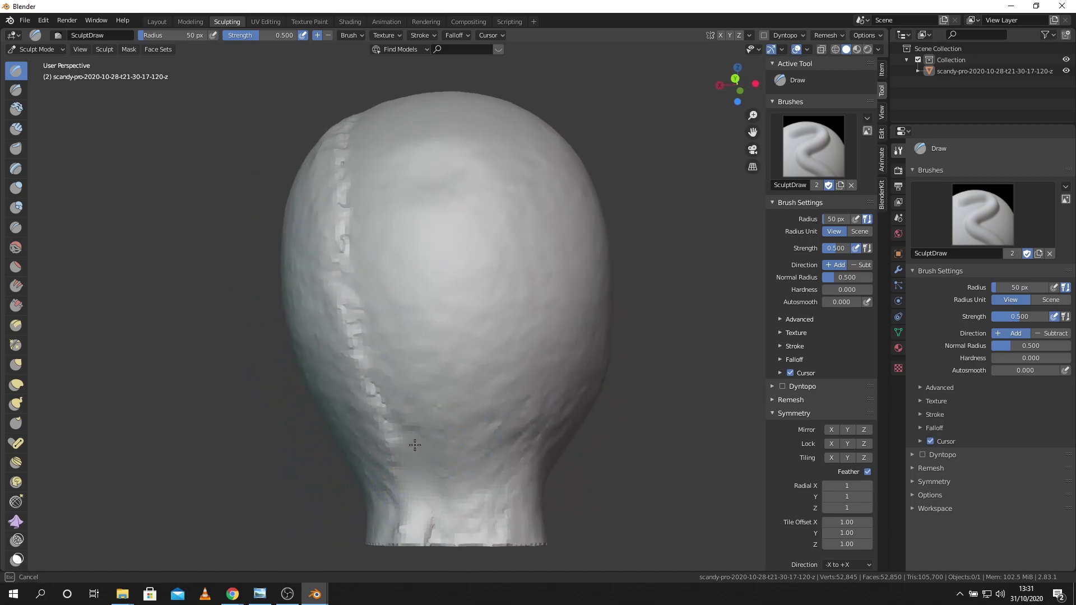
drag(364, 354, 353, 185)
middle_drag(353, 185, 449, 372)
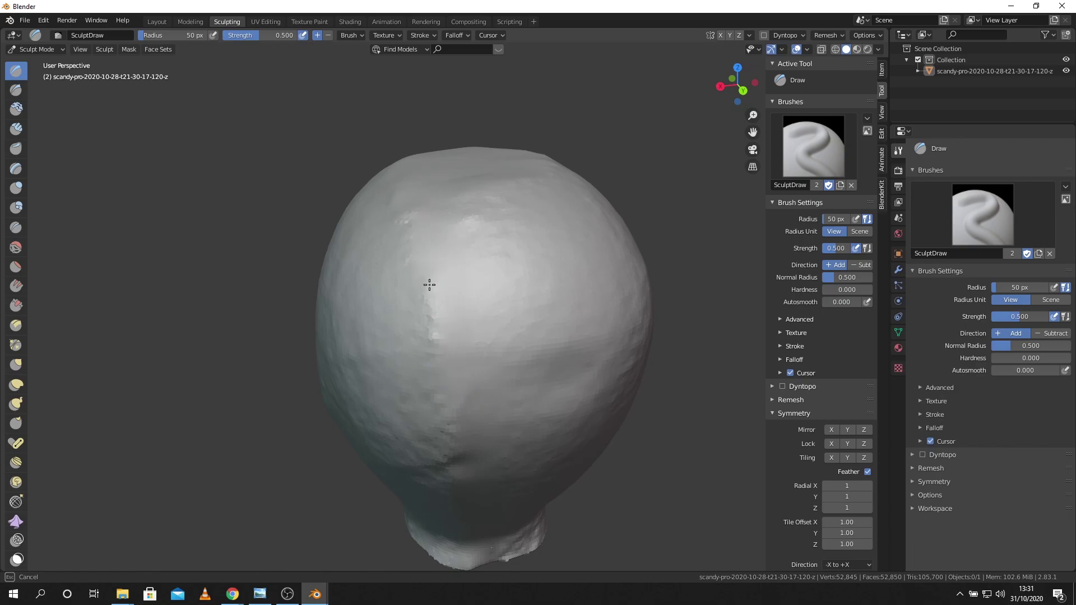
middle_drag(408, 251, 51, 277)
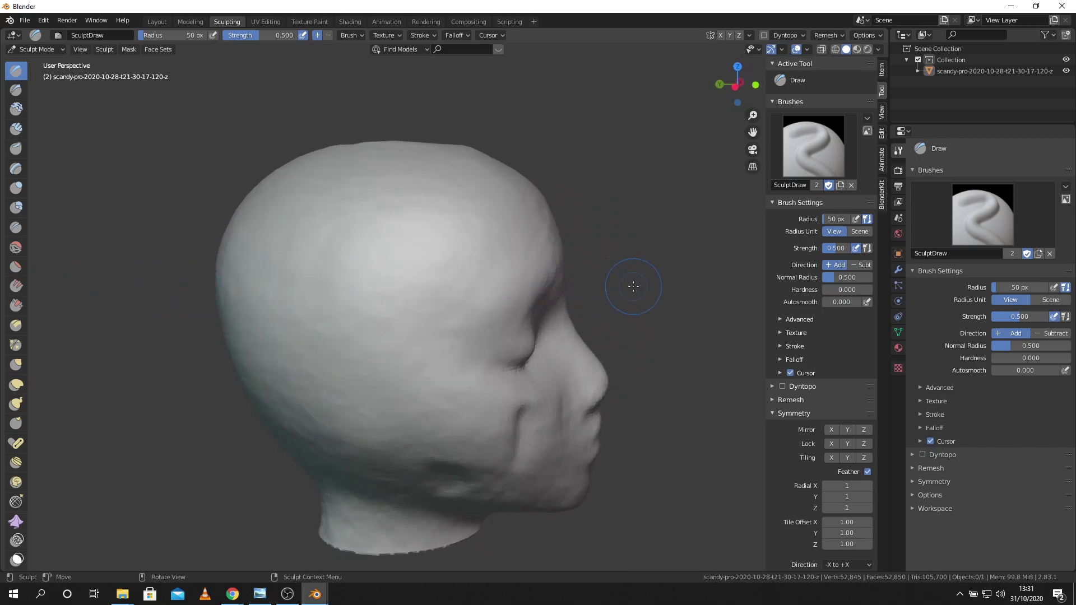
- Switch to the Grab brush and set its radius to 170 px
middle_drag(632, 288, 631, 268)
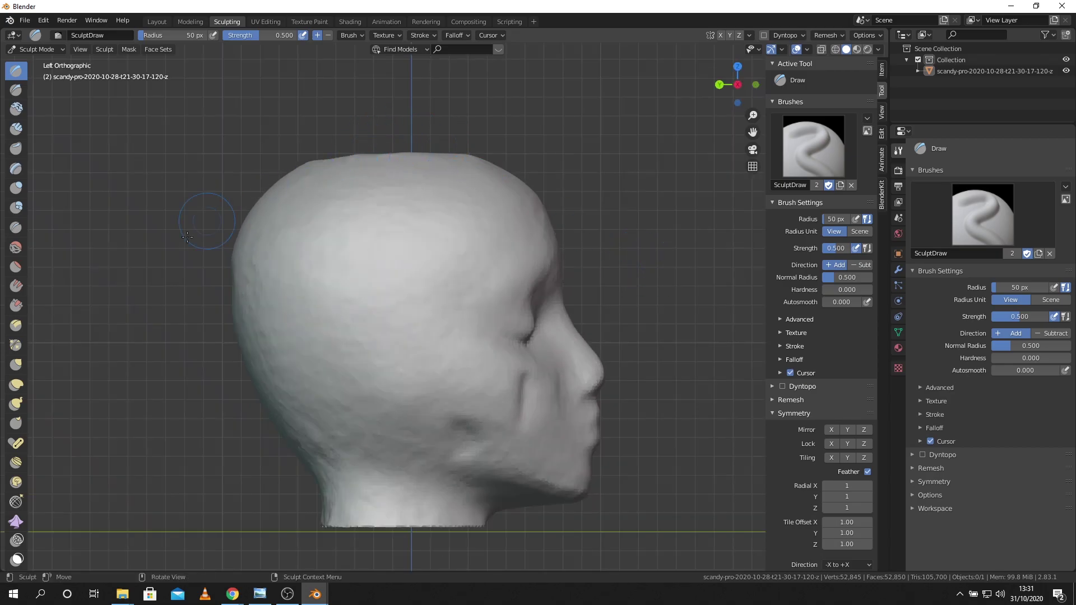
click(18, 365)
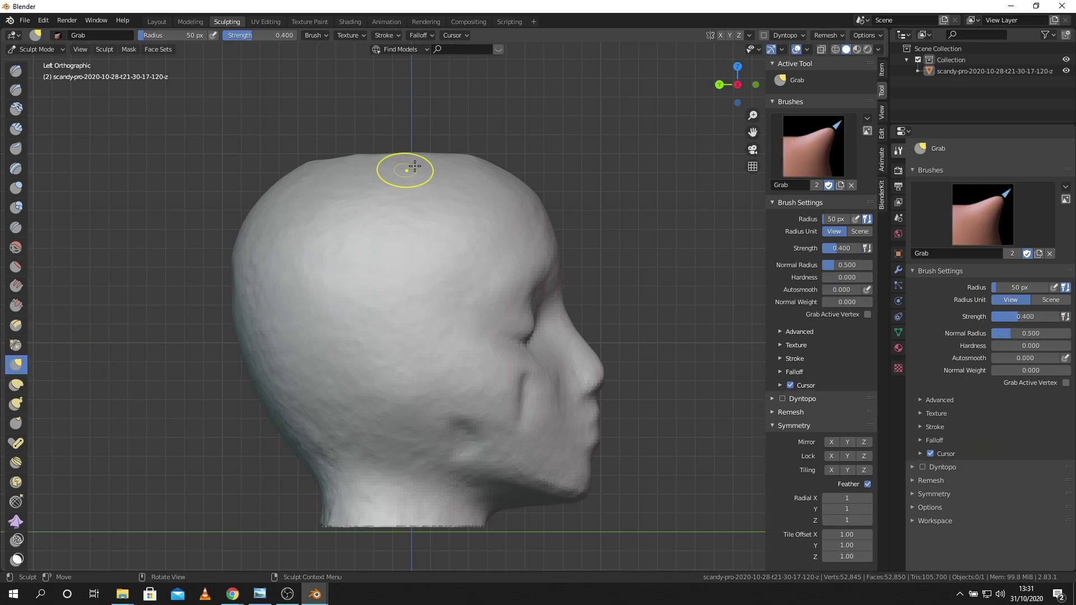
middle_drag(399, 152, 362, 178)
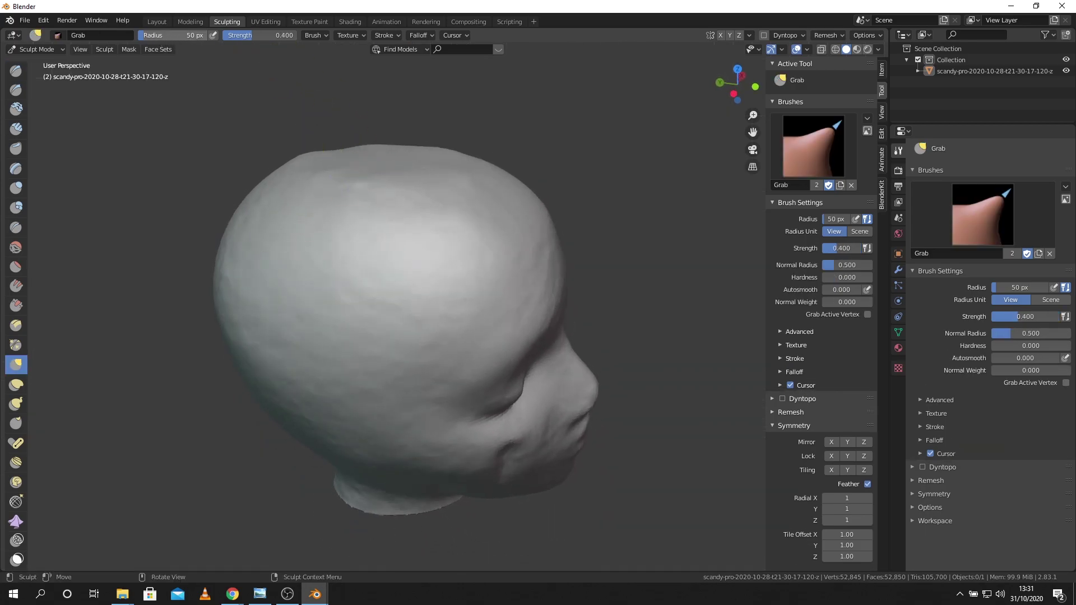
drag(158, 41, 173, 41)
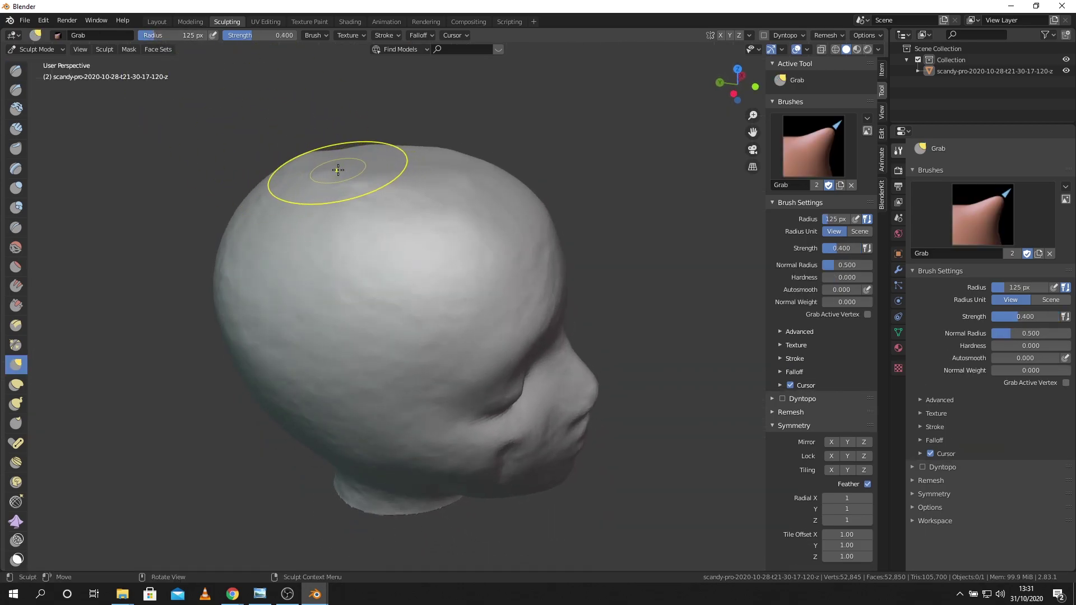
middle_drag(336, 173, 342, 180)
key(f)
click(228, 169)
middle_drag(229, 168, 269, 236)
- Pull the flat crown upward with the Grab brush in the left orthographic view
mouse_move(443, 259)
middle_down()
mouse_move(421, 240)
mouse_move(426, 206)
mouse_move(446, 202)
middle_up()
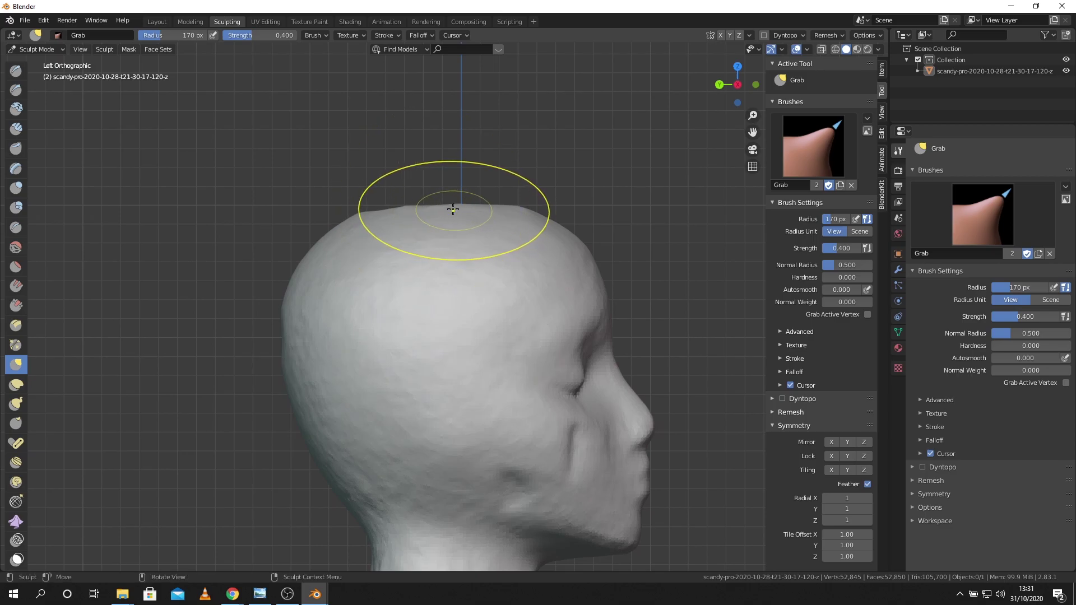
mouse_move(449, 187)
mouse_down()
mouse_move(498, 204)
mouse_move(390, 212)
mouse_move(372, 187)
mouse_up()
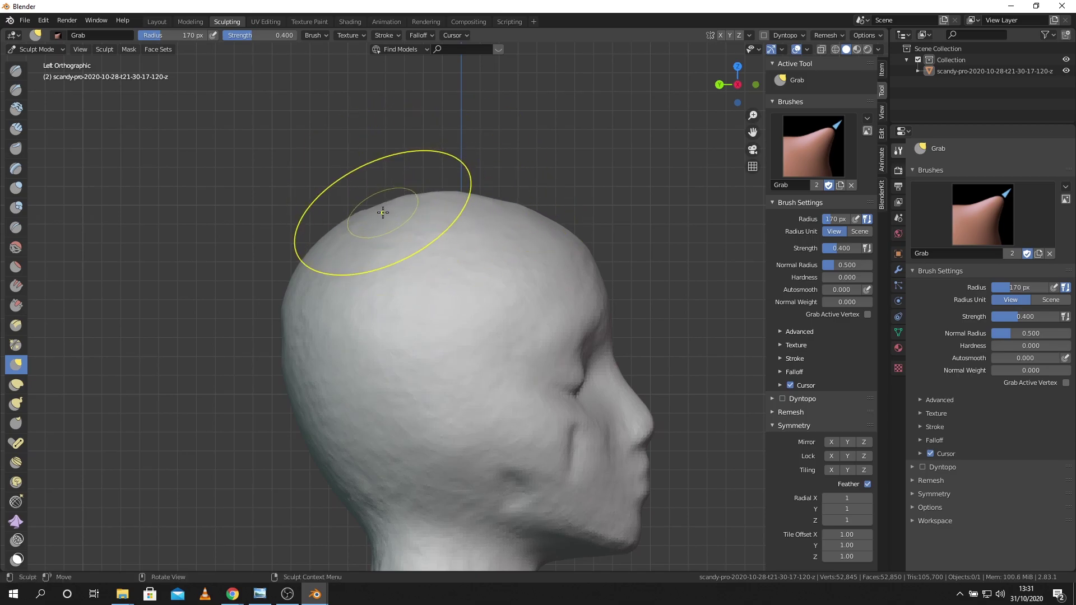
mouse_move(384, 211)
middle_down()
mouse_move(377, 204)
mouse_move(422, 215)
mouse_move(365, 211)
mouse_move(396, 219)
mouse_move(401, 234)
mouse_move(426, 208)
mouse_move(480, 188)
mouse_move(405, 230)
mouse_move(422, 240)
mouse_move(457, 192)
middle_up()
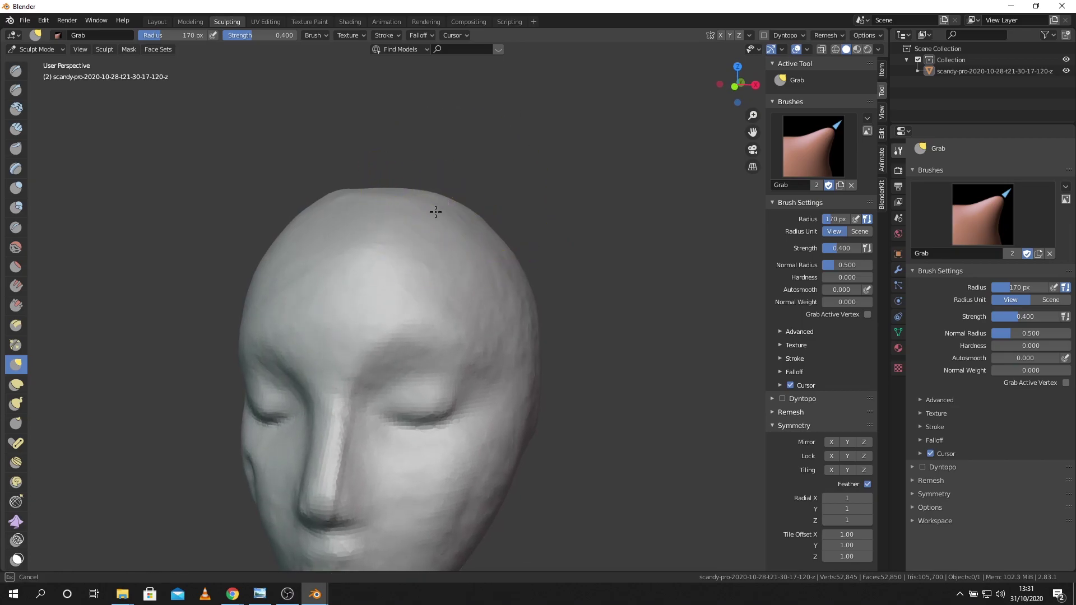
- Round off the back and front of the crown with the Grab brush in the right orthographic view
middle_drag(372, 178, 602, 243)
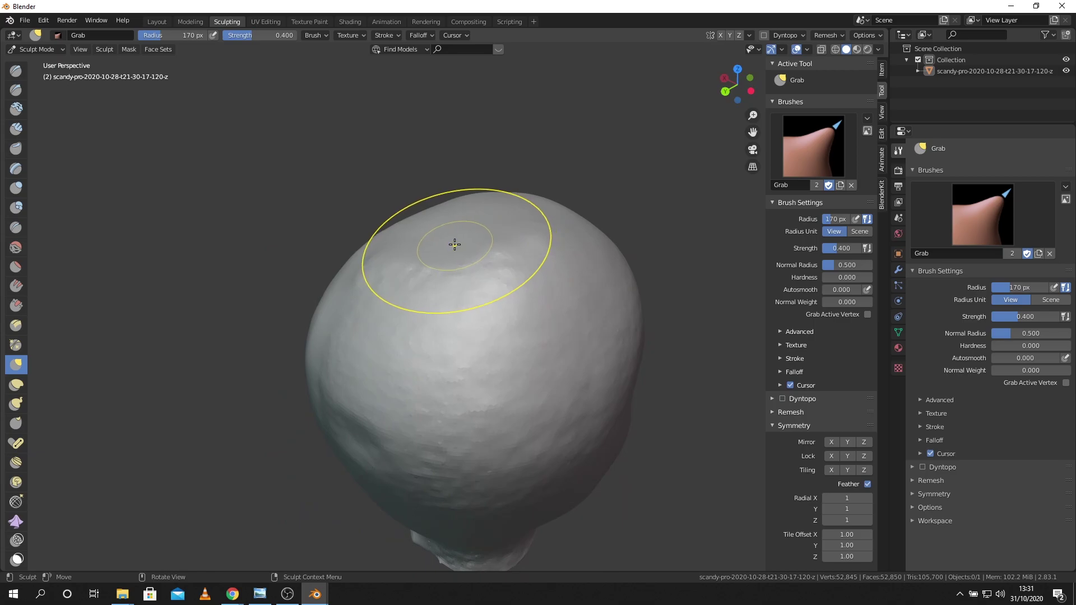
middle_drag(478, 250, 496, 232)
mouse_move(353, 243)
middle_down()
mouse_move(420, 257)
mouse_move(416, 204)
mouse_move(393, 204)
mouse_move(515, 199)
middle_up()
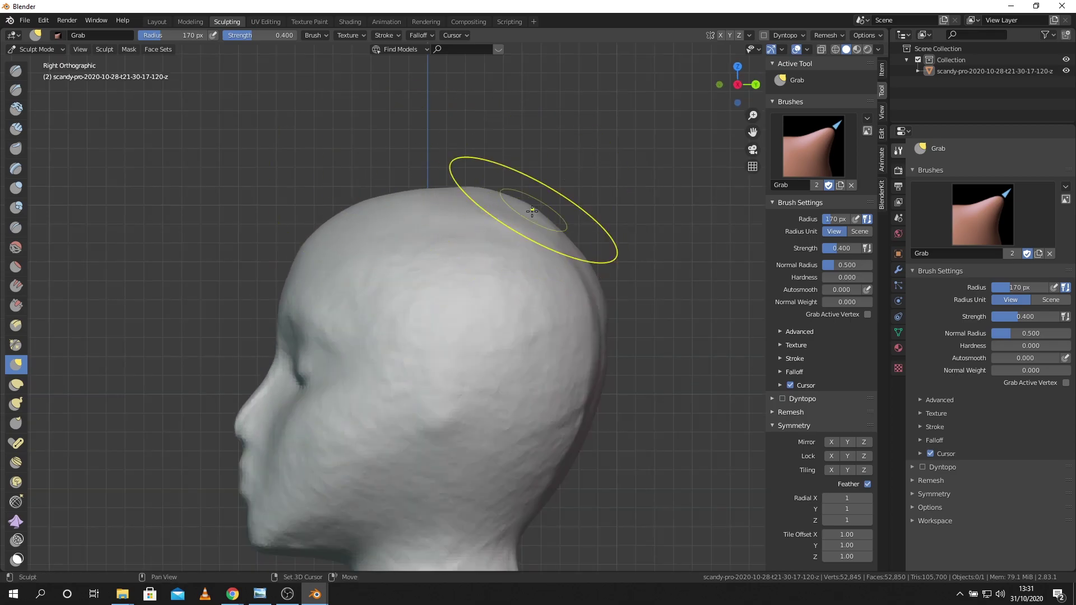
drag(531, 211, 514, 202)
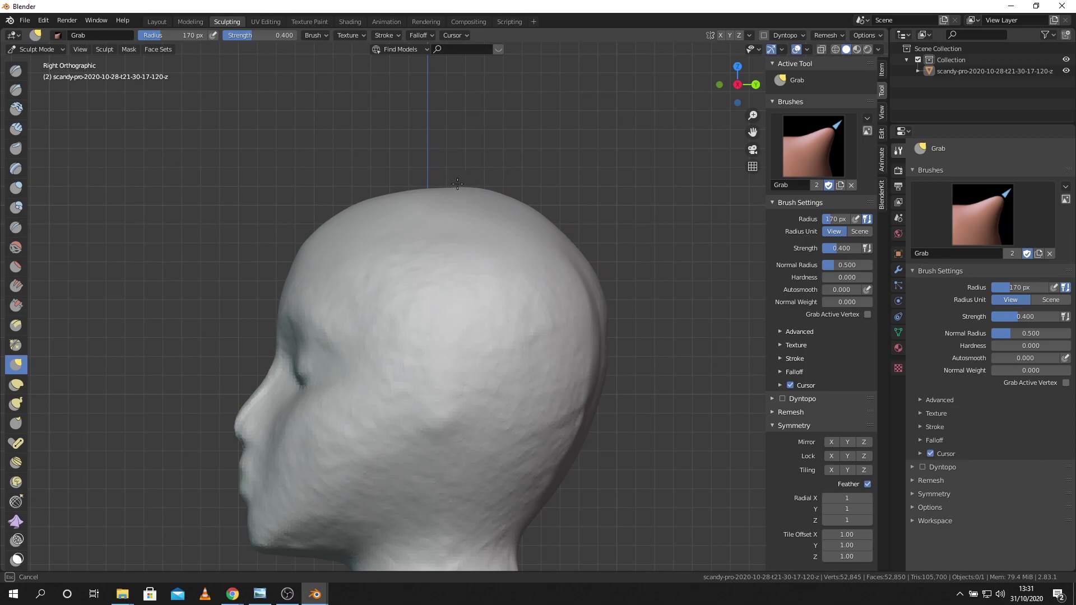
drag(455, 184, 404, 194)
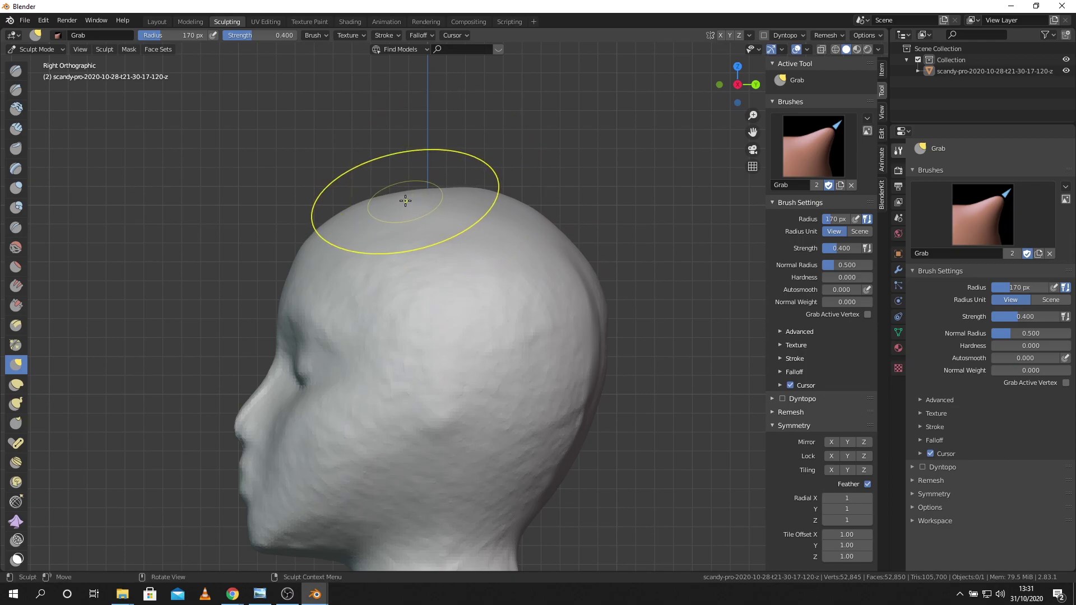
- Use the Elastic Deform brush to round the crown's profile in the right orthographic view
click(15, 387)
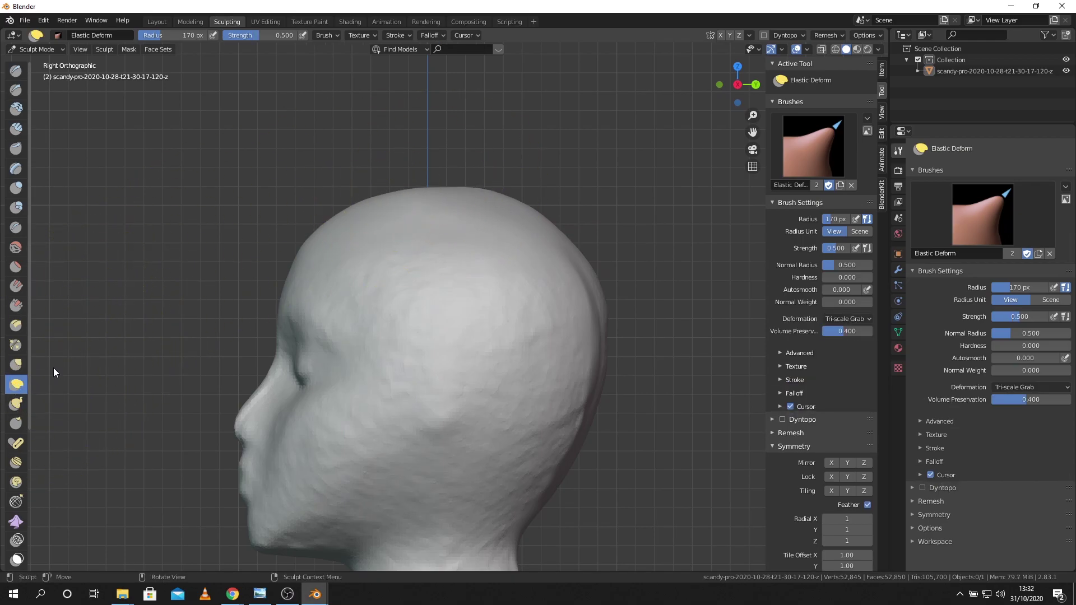
drag(444, 181, 448, 184)
drag(538, 237, 563, 233)
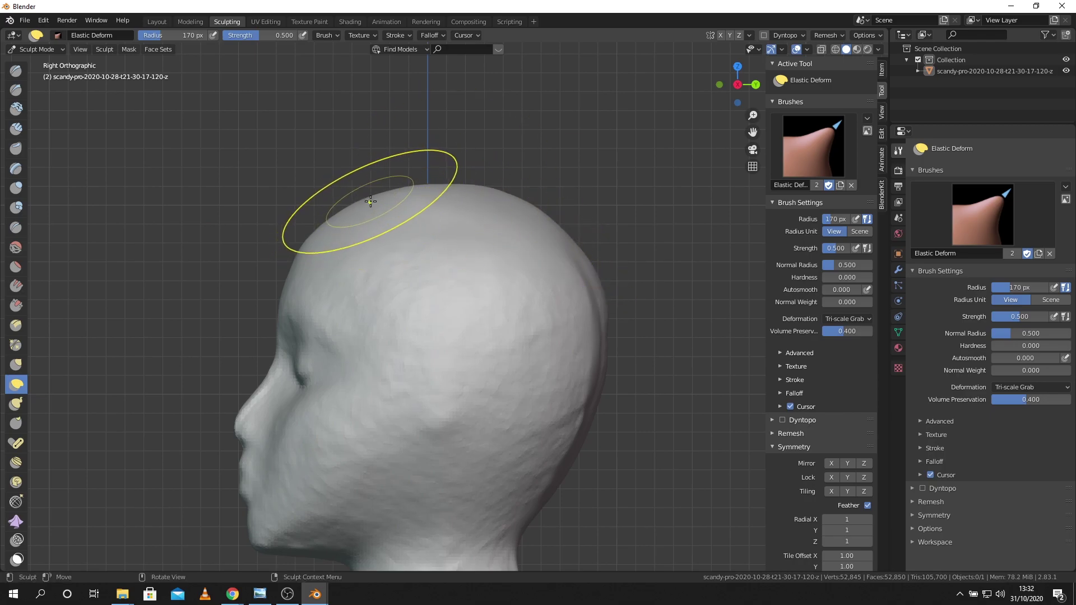
drag(369, 206, 427, 207)
- Reduce the Elastic Deform radius to 142 px and shape the upper sides of the skull in the front view
mouse_move(432, 190)
middle_down()
mouse_move(404, 187)
mouse_move(408, 204)
middle_up()
drag(468, 240, 470, 239)
middle_drag(474, 234, 488, 200)
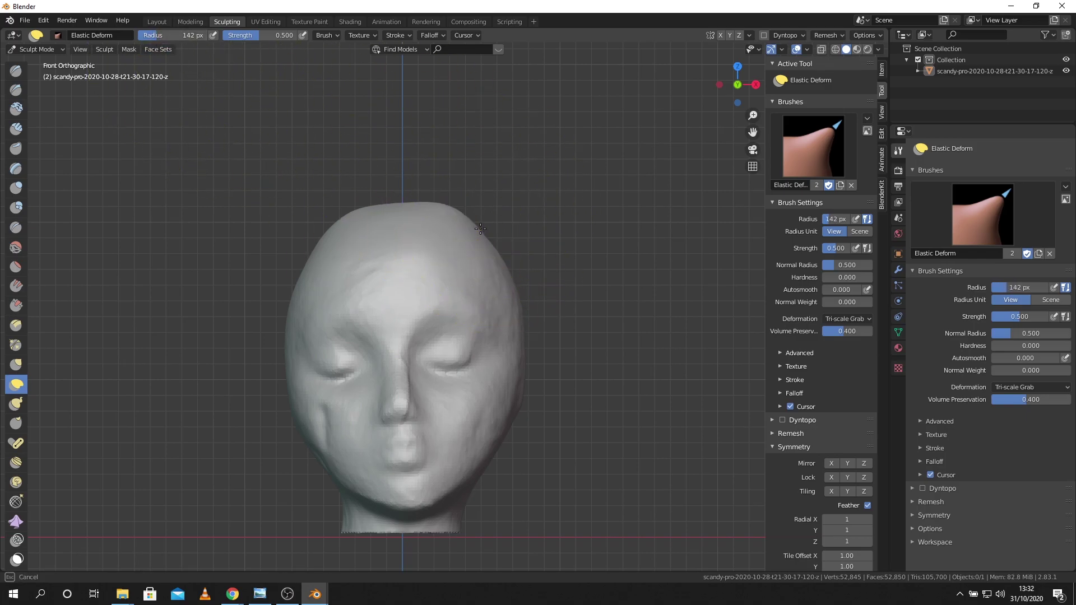
drag(480, 228, 479, 223)
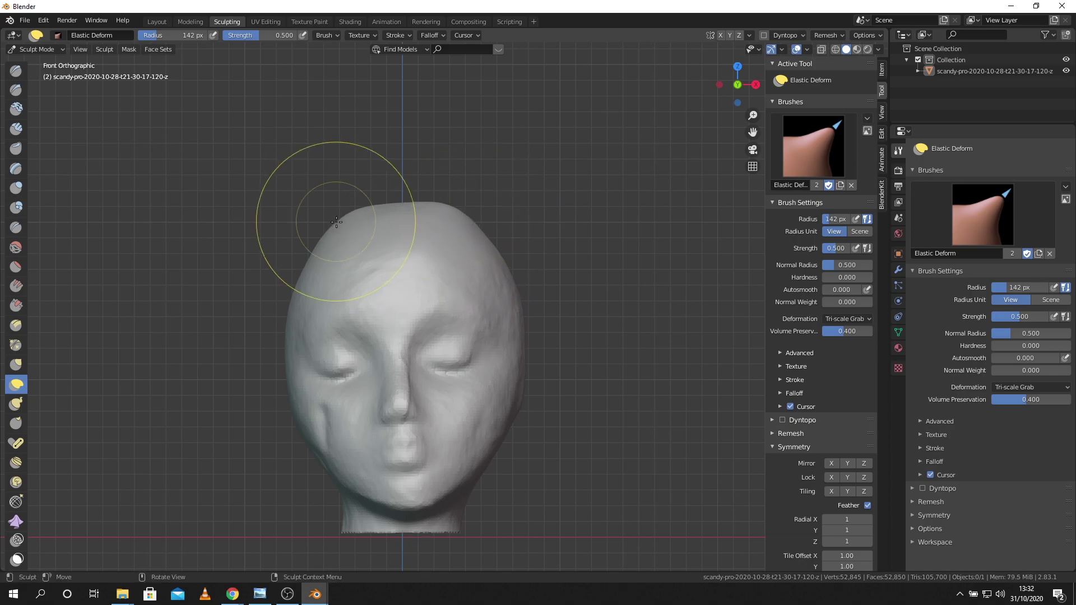
middle_drag(336, 221, 431, 196)
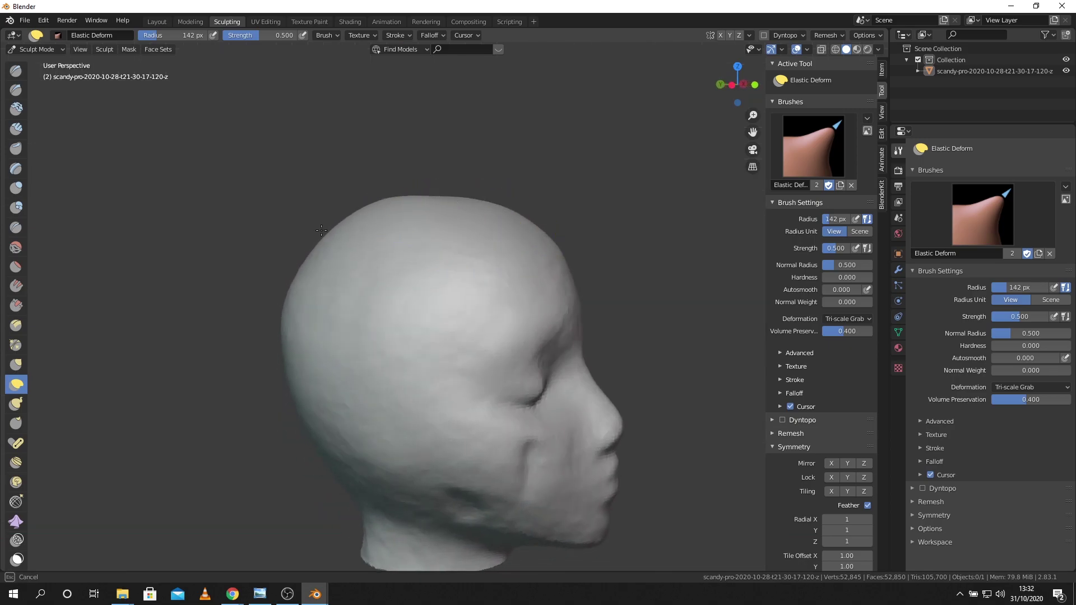
- Even out the top of the skull with Elastic Deform from the head's left side and the front
mouse_move(321, 230)
middle_down()
mouse_move(379, 187)
mouse_move(478, 214)
mouse_move(393, 226)
mouse_move(538, 254)
mouse_move(514, 269)
mouse_move(508, 247)
mouse_move(476, 234)
mouse_move(462, 241)
mouse_move(361, 223)
middle_up()
drag(409, 230, 403, 242)
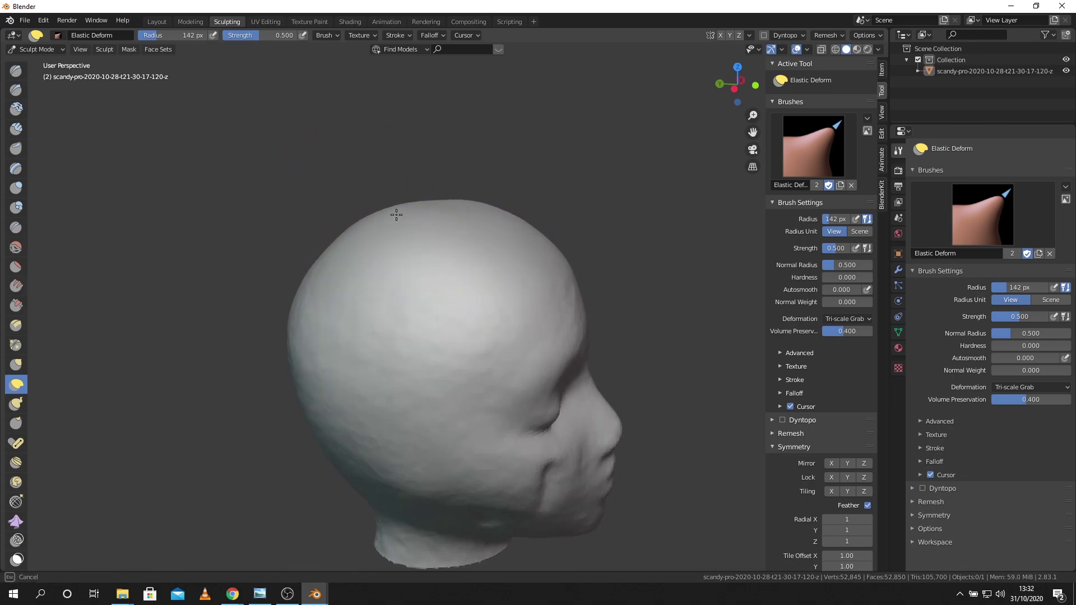
alt+middle_drag(397, 215, 375, 217)
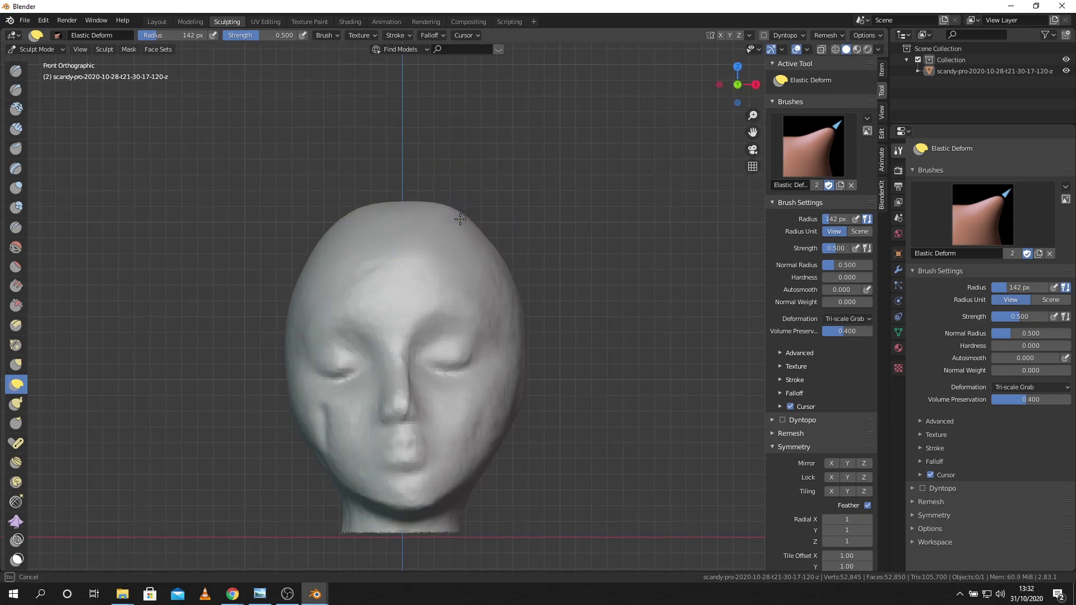
drag(356, 218, 356, 218)
- Check the skull from its right side and refine the upper corner of the crown in the front view
mouse_move(399, 223)
middle_down()
mouse_move(494, 212)
mouse_move(504, 221)
mouse_move(460, 213)
mouse_move(476, 221)
mouse_move(459, 235)
middle_up()
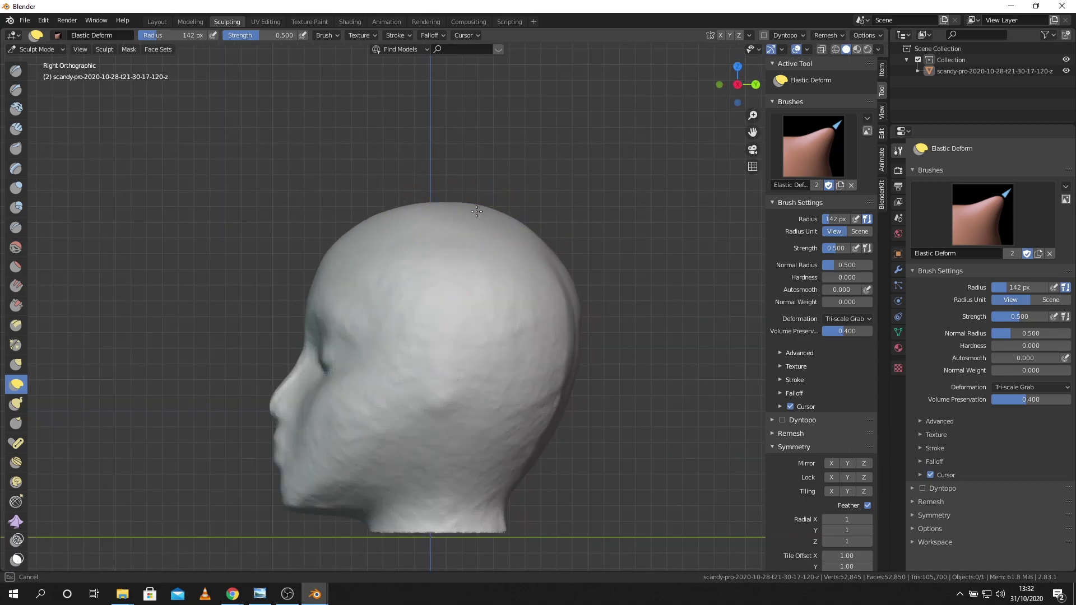
alt+middle_drag(317, 264, 471, 253)
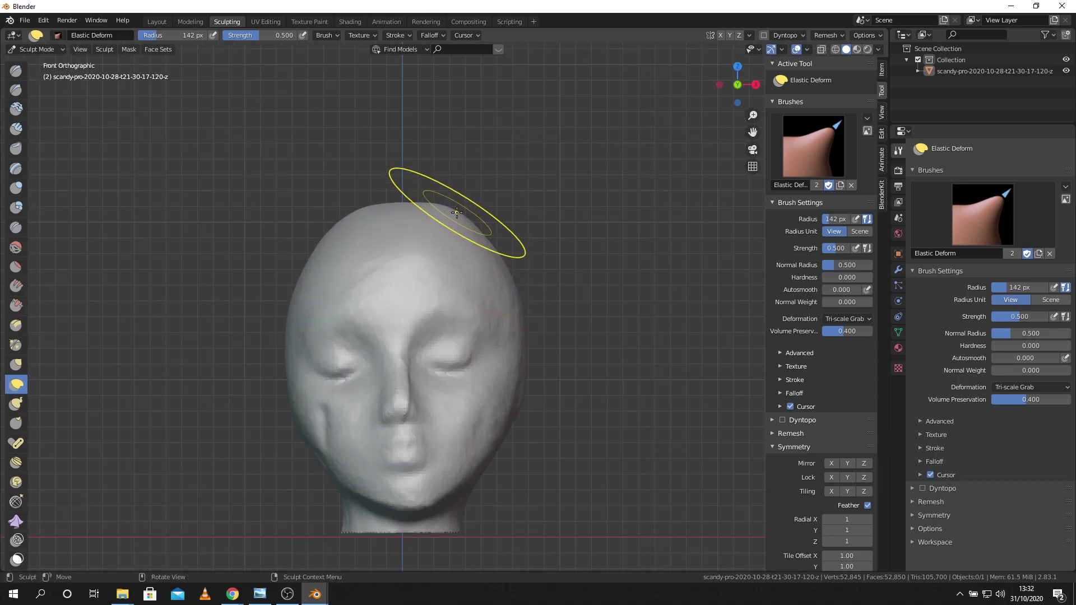
drag(464, 213, 458, 208)
drag(479, 244, 465, 225)
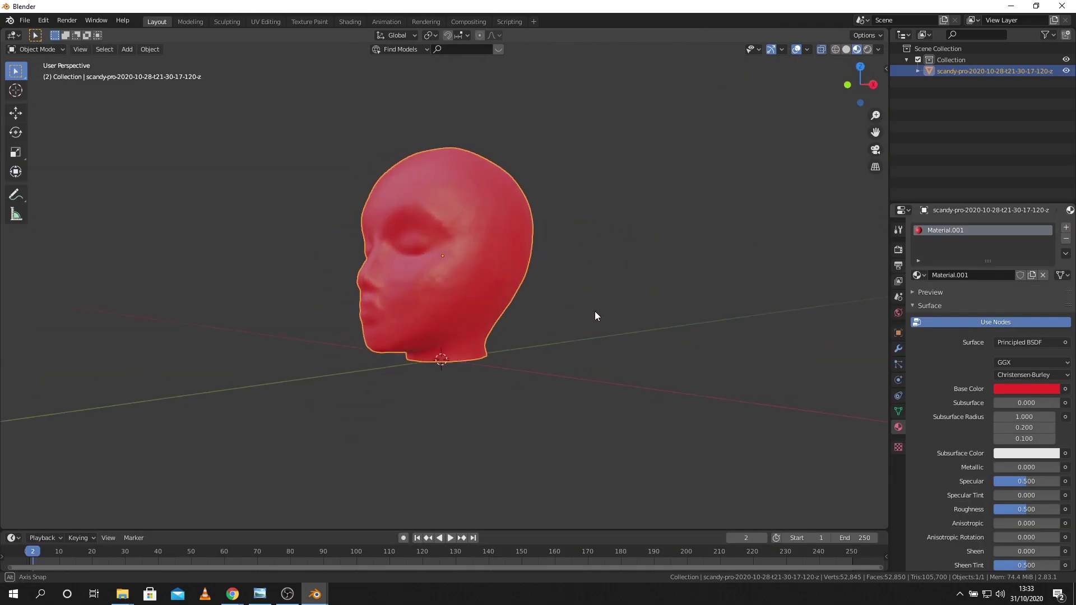
- View the red head from the front and open the recent file gallery1.blend
middle_drag(596, 316, 568, 318)
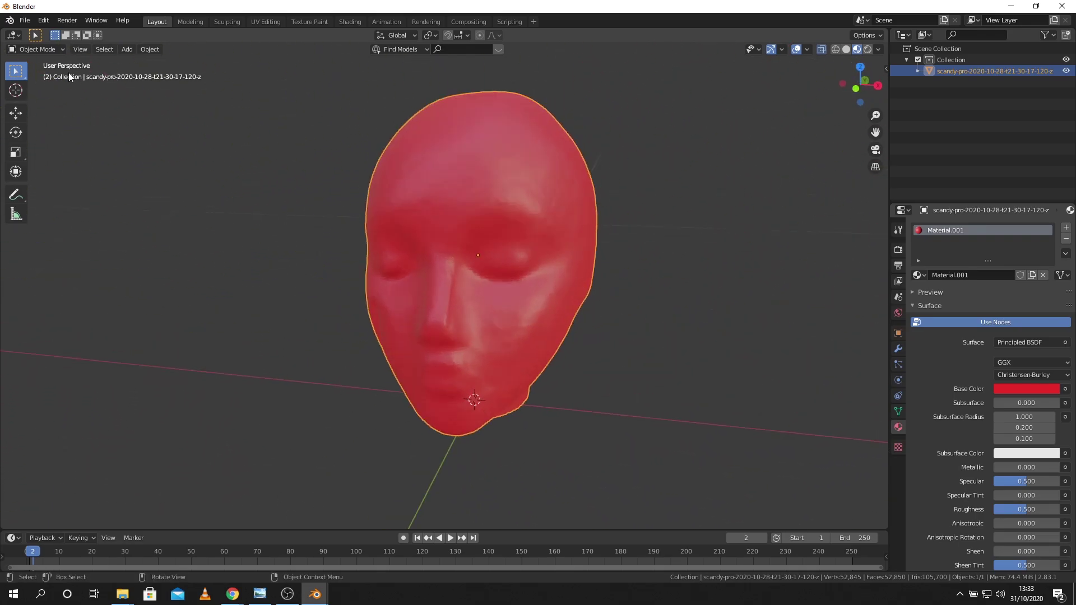
click(24, 21)
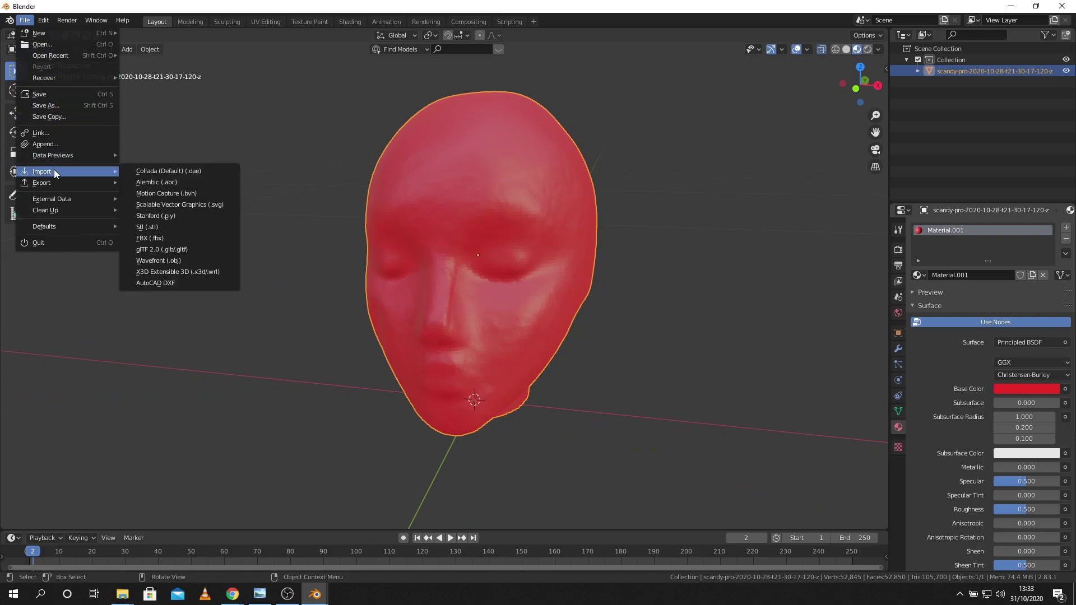
mouse_move(70, 157)
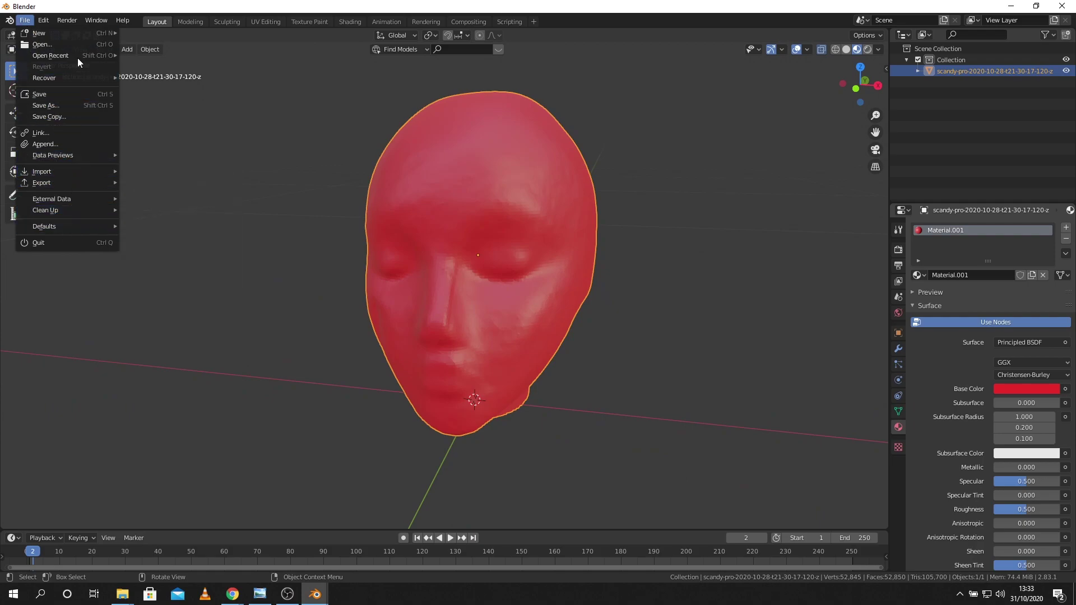
mouse_move(78, 55)
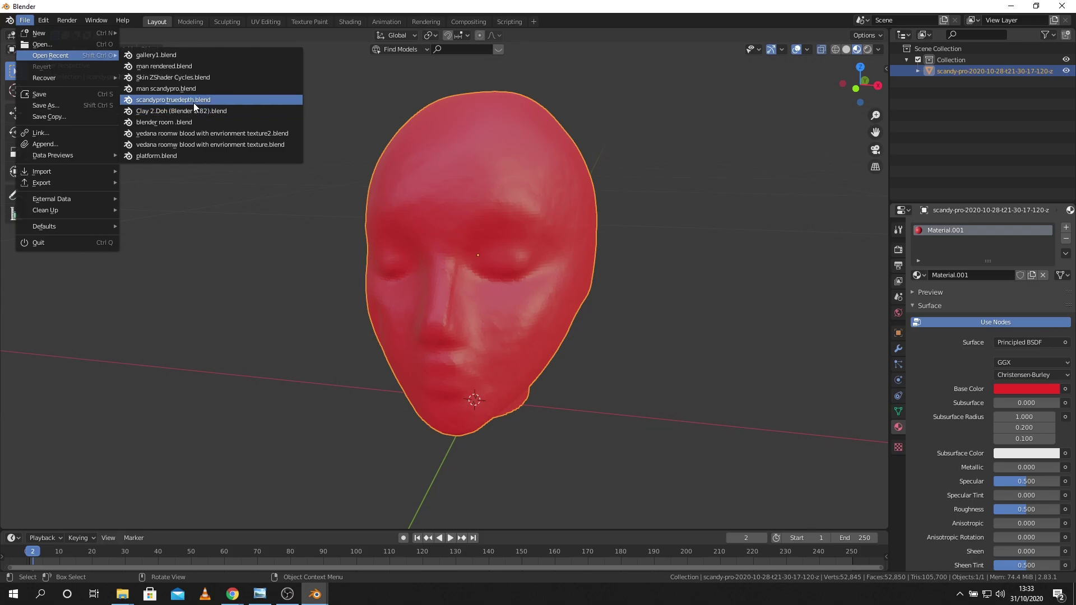
click(183, 57)
click(553, 317)
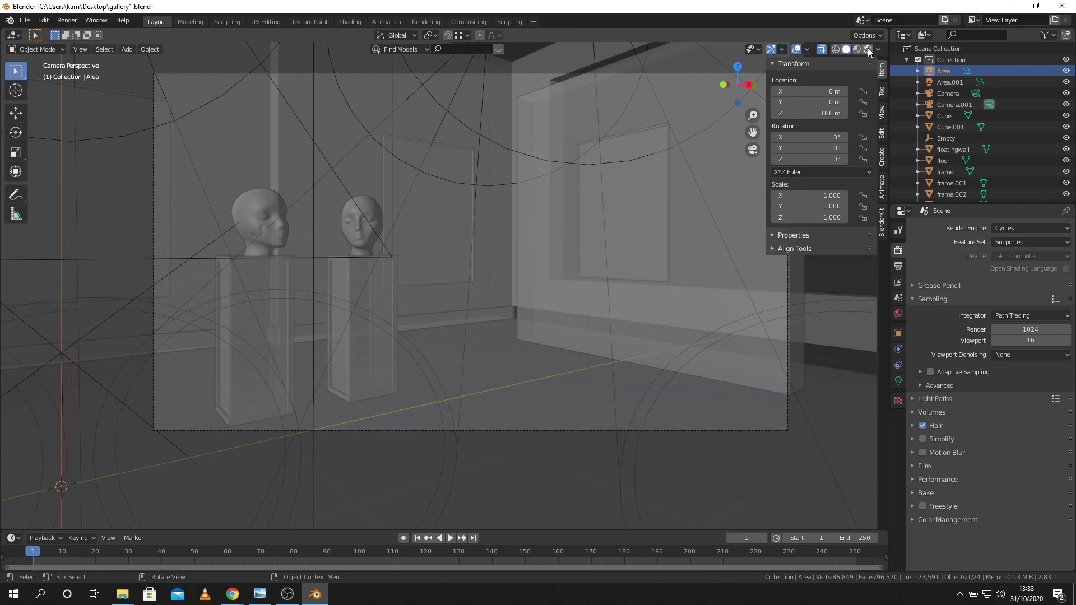
- Preview the gallery in Rendered and Material Preview shading and walk through it to view the displayed heads
click(867, 49)
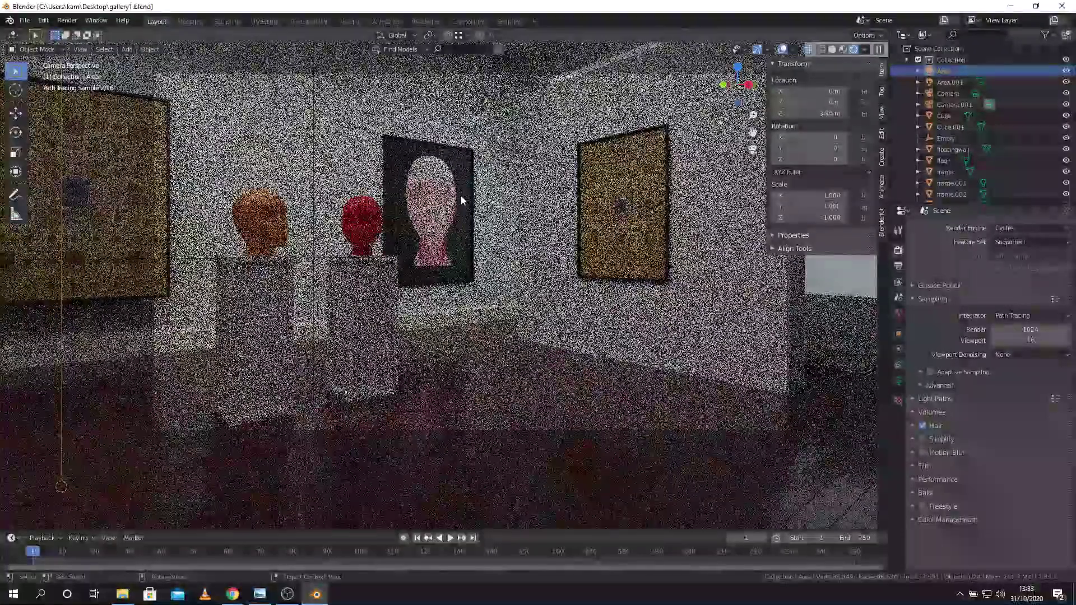
click(856, 49)
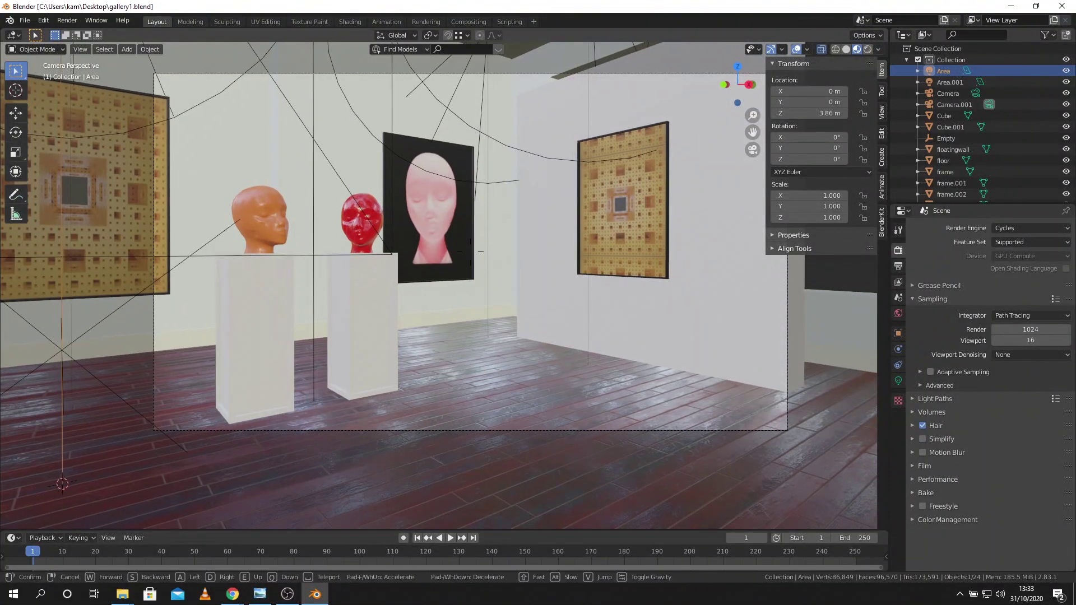
key(w)
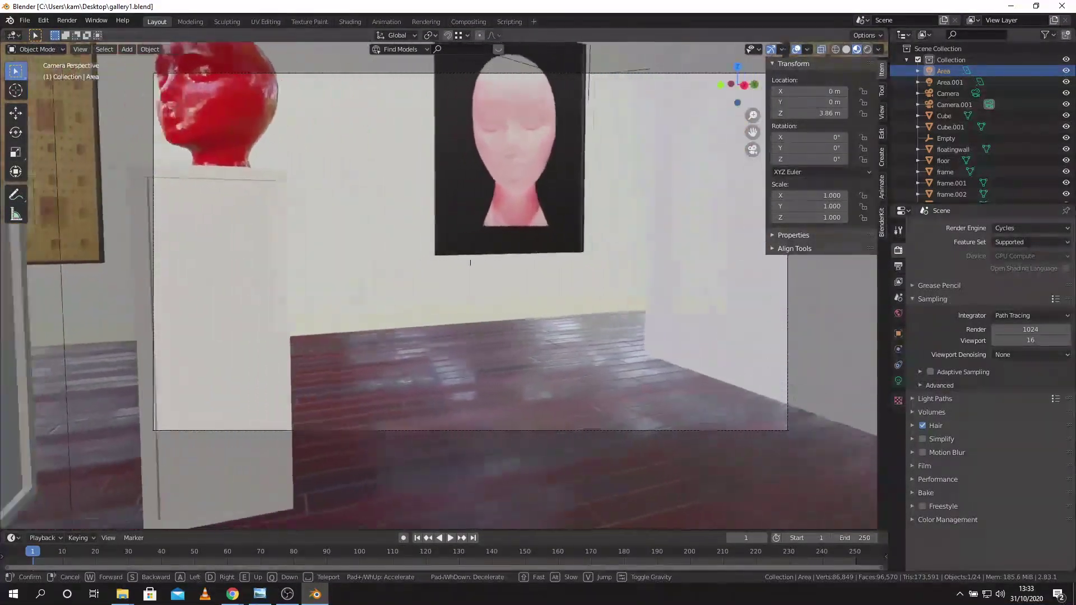
key(s)
key(w)
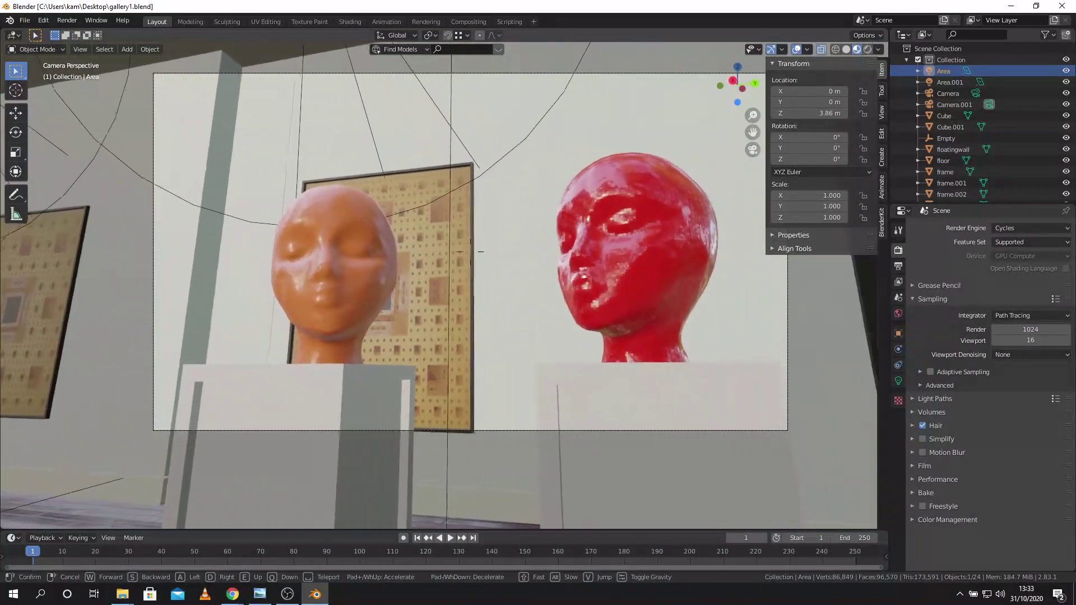
key(s)
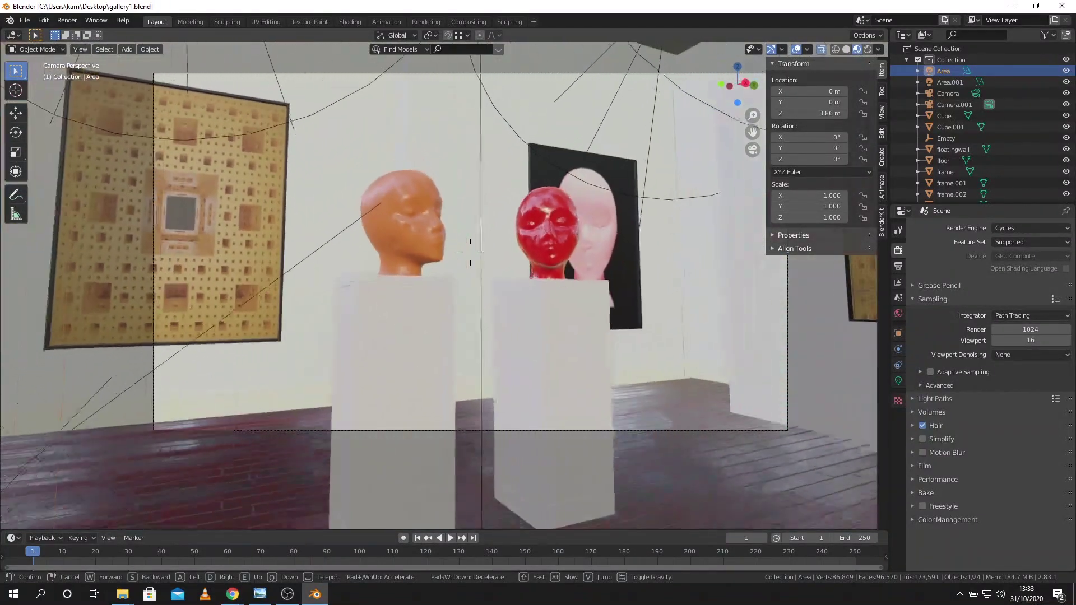
key(w)
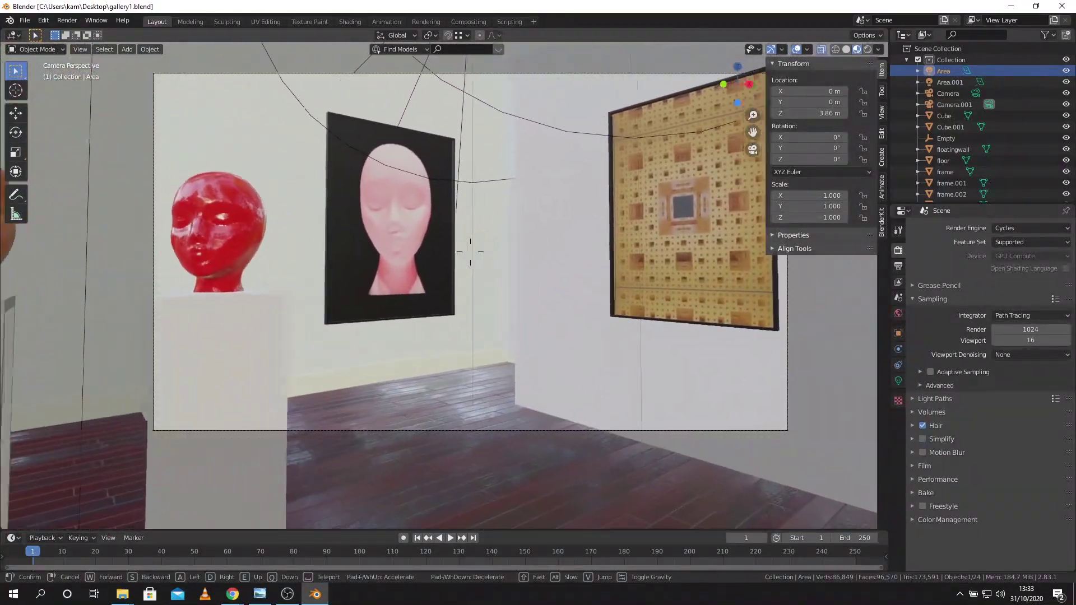